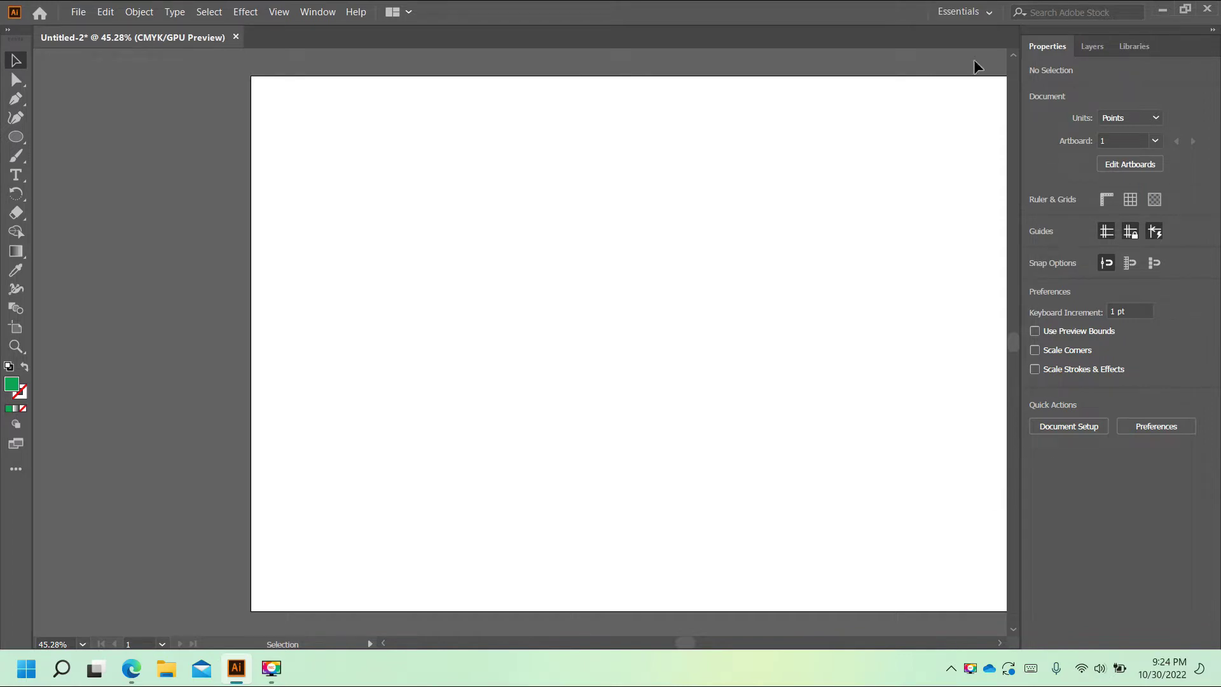
- Copy the large tan teddy bear photo from Google Images in Edge and return to Illustrator
click(131, 667)
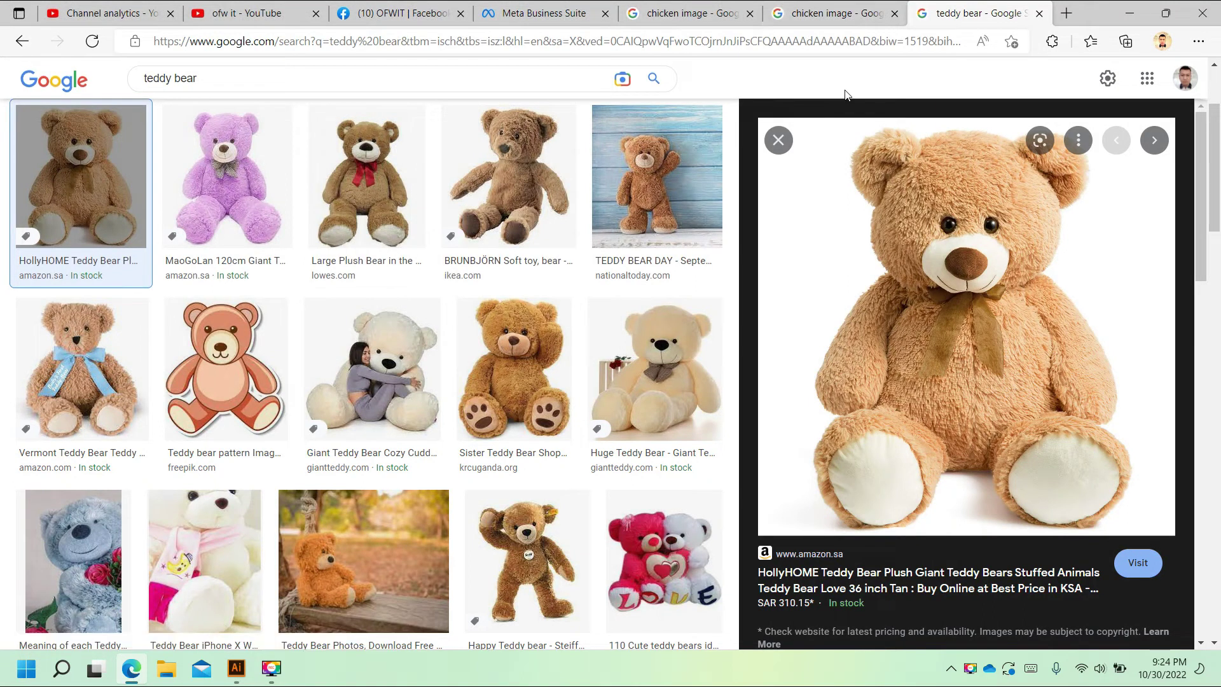
mouse_move(965, 324)
right_click(939, 299)
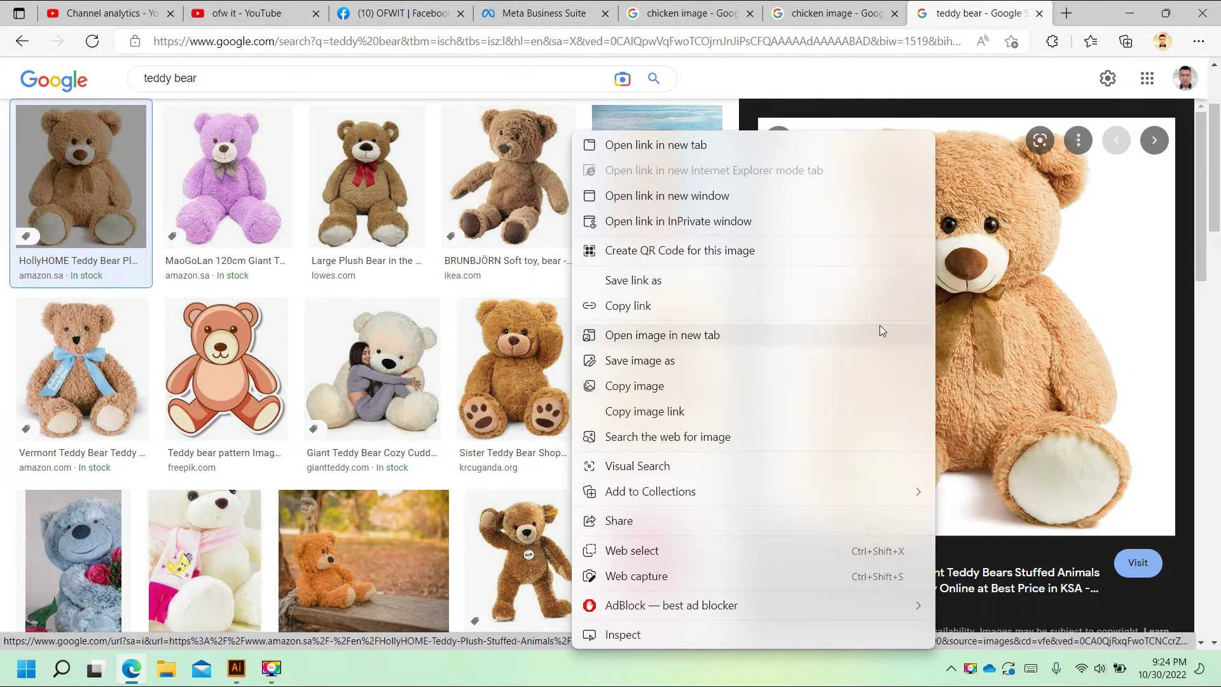
click(642, 386)
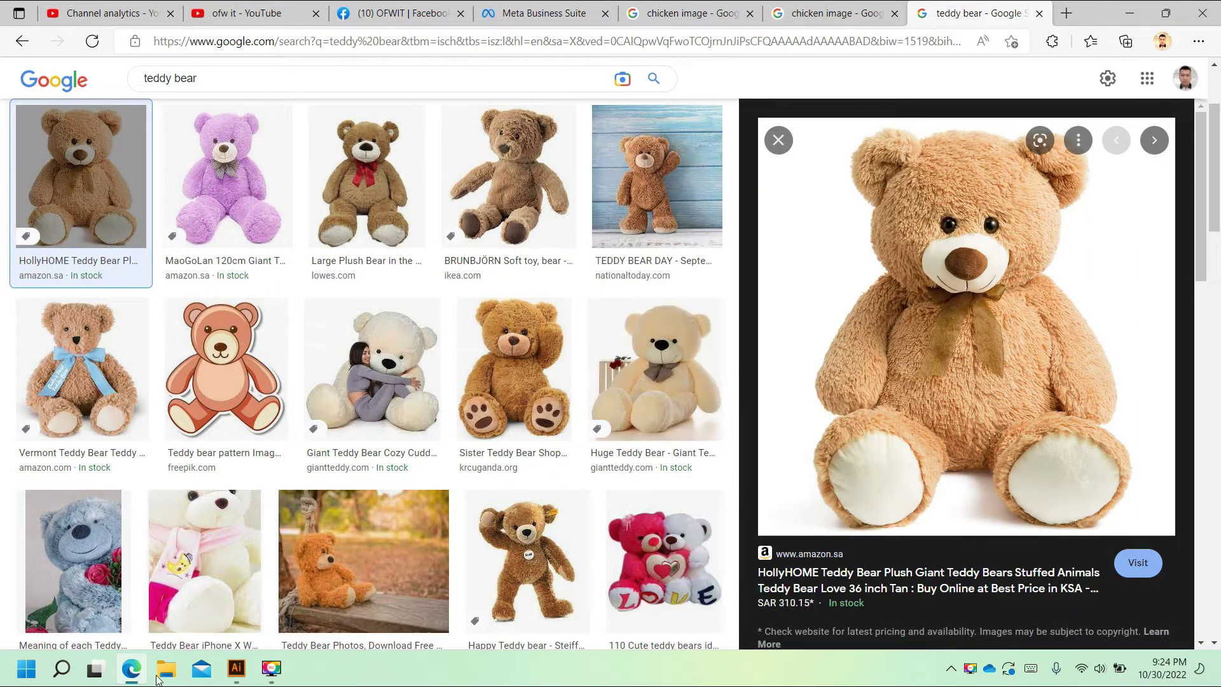
click(237, 667)
- Paste the teddy bear photo, scale it to 836.5 pt square, and place it left of the artboard
click(105, 11)
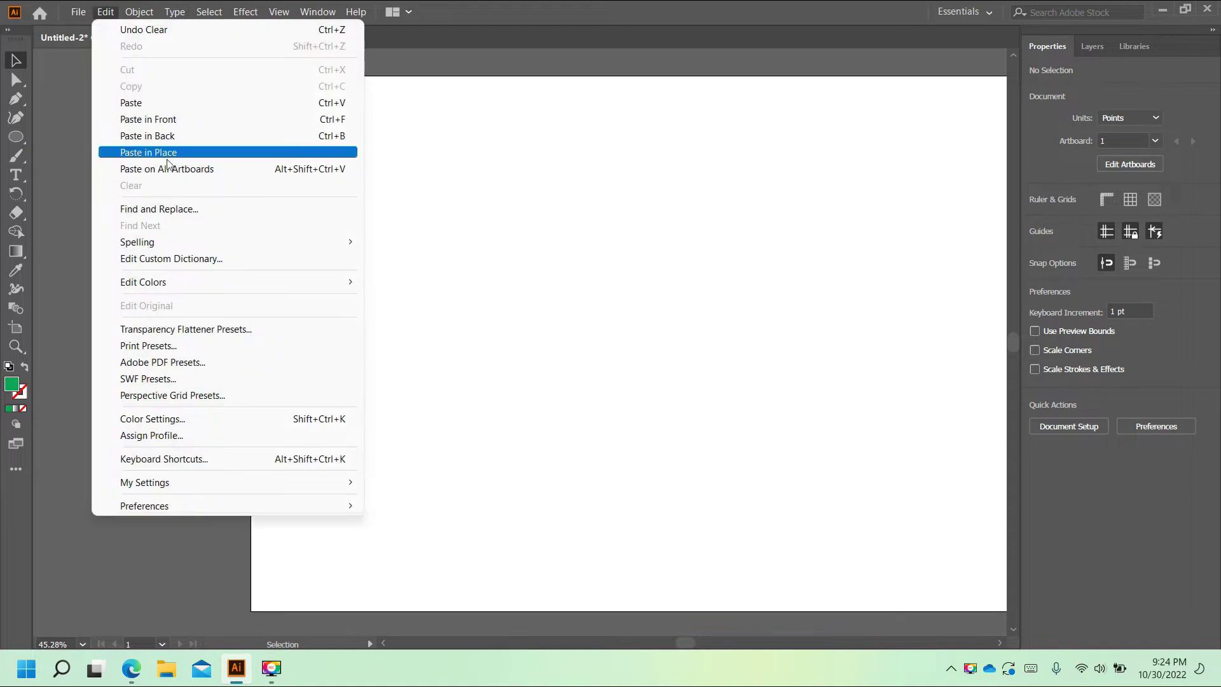
click(141, 119)
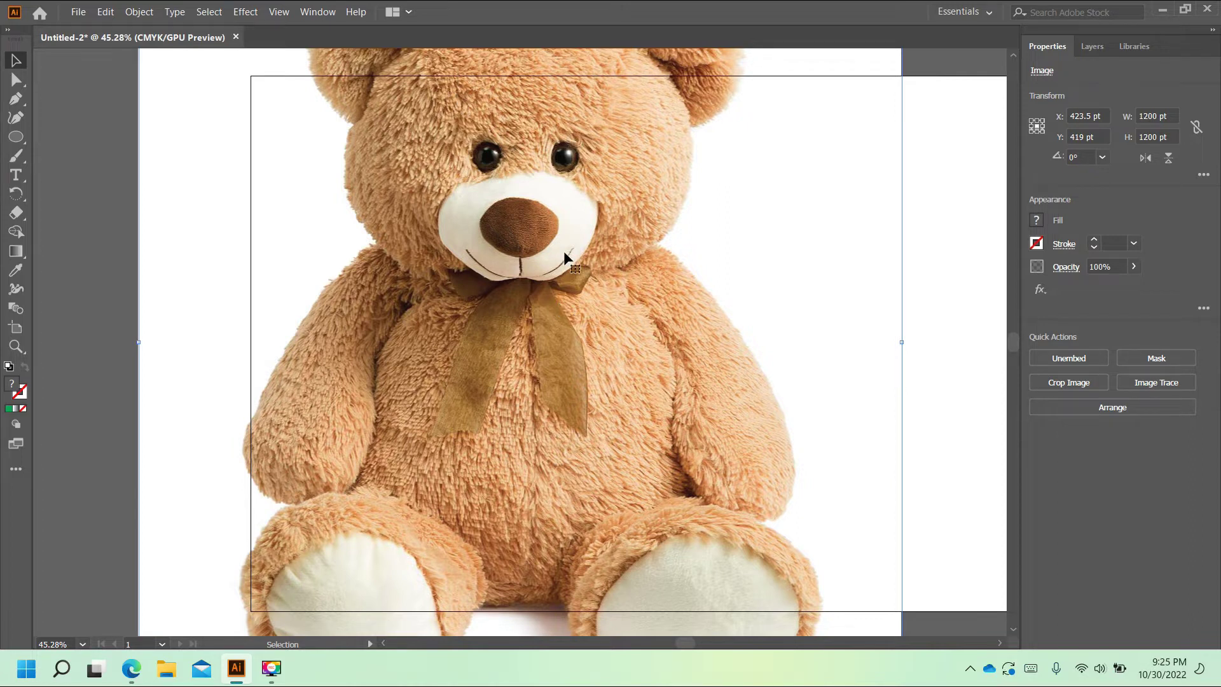
scroll(564, 256, down, 2)
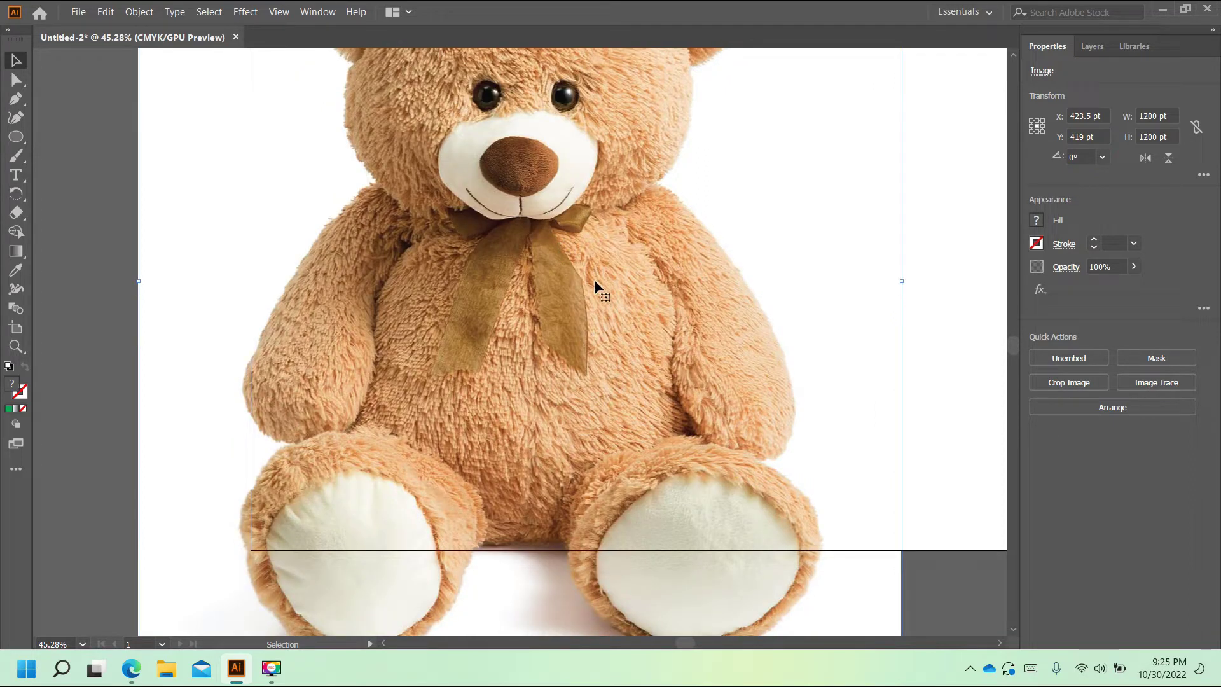
key(ctrl+minus)
key(ctrl+minus)
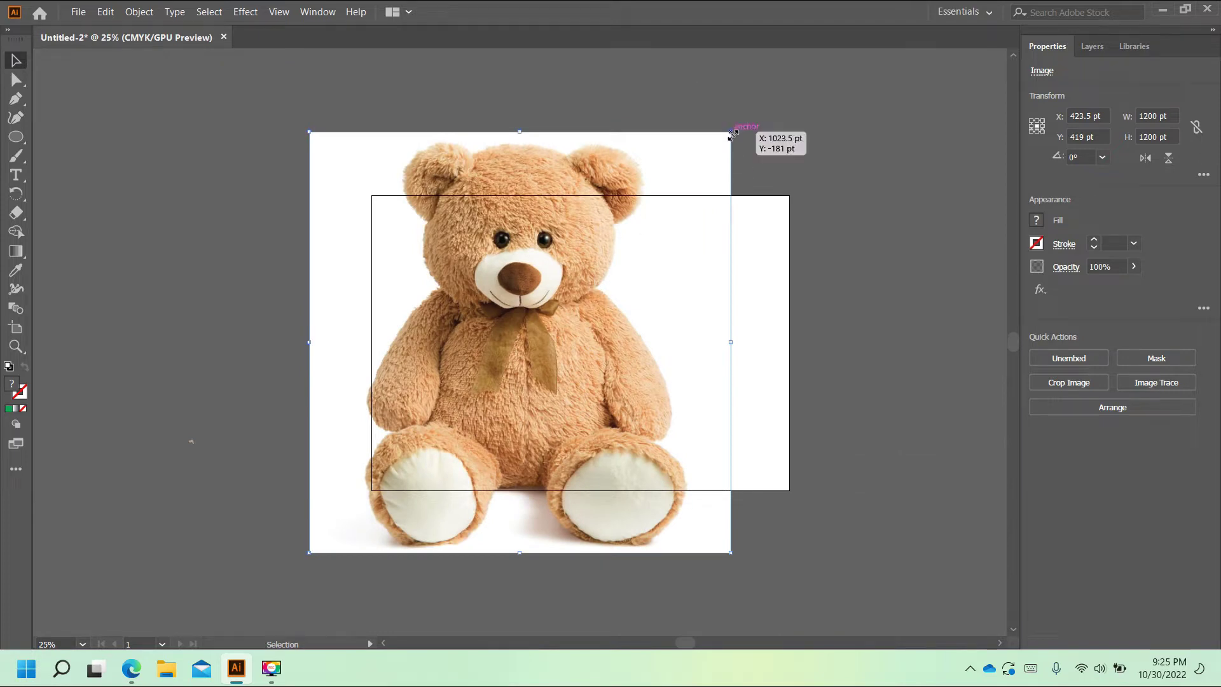
mouse_move(730, 131)
mouse_down()
mouse_move(593, 215)
mouse_move(601, 204)
mouse_up()
drag(506, 381, 285, 376)
mouse_move(449, 396)
mouse_down()
mouse_move(698, 316)
mouse_move(690, 393)
mouse_up()
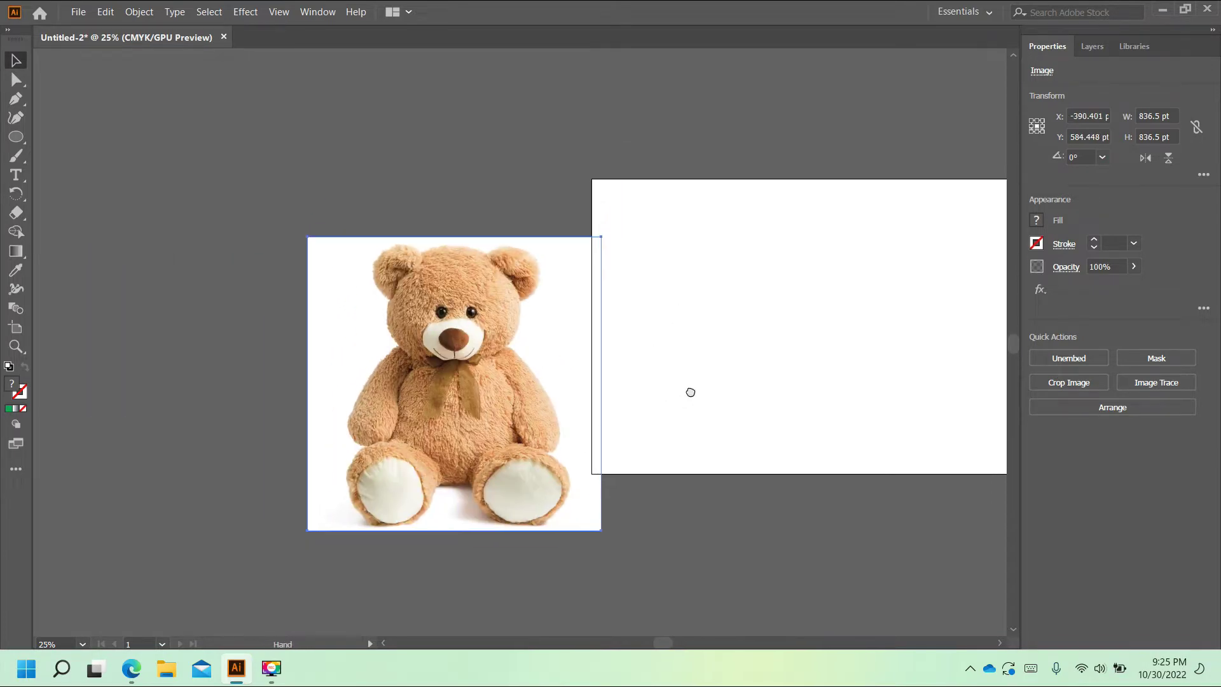
drag(451, 412, 370, 356)
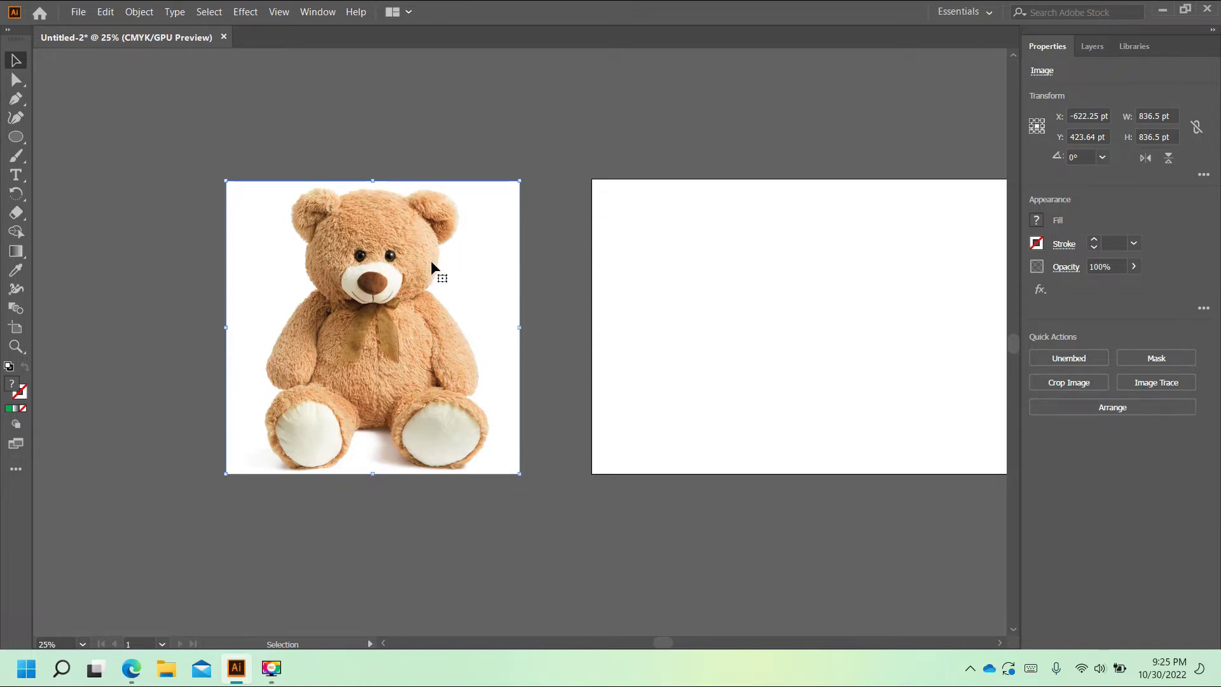
- Image-trace the bear photo with the [Default] preset, then expand and ungroup the result
click(1150, 384)
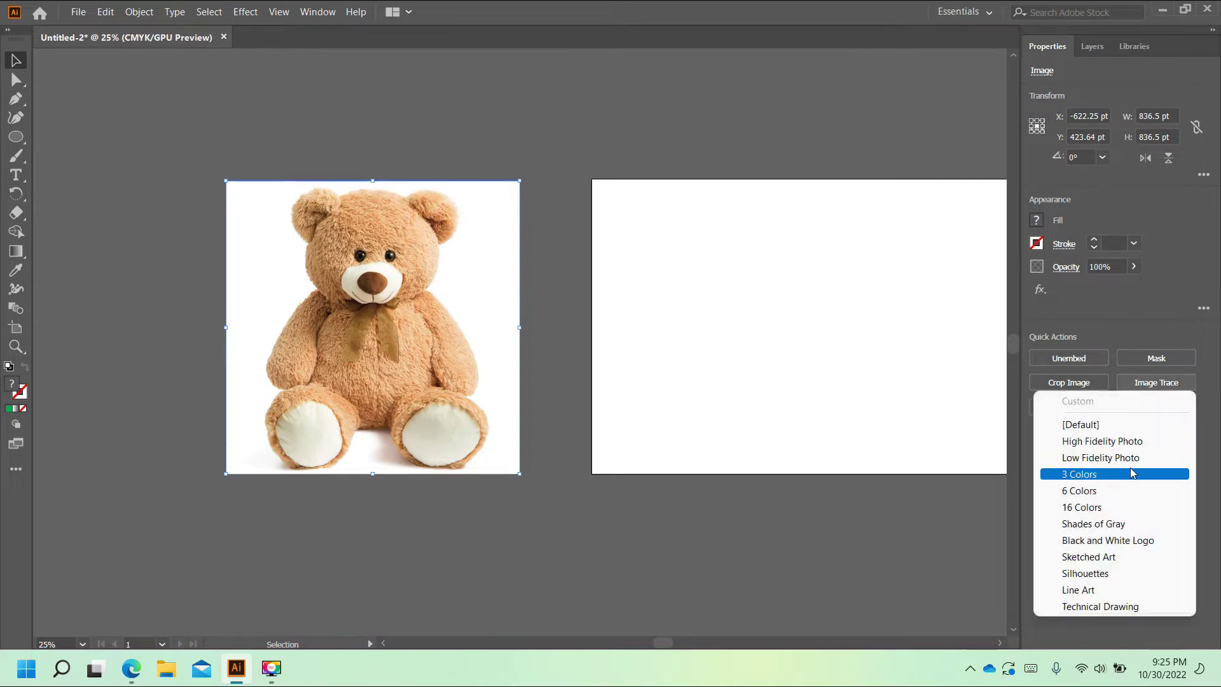
click(1095, 426)
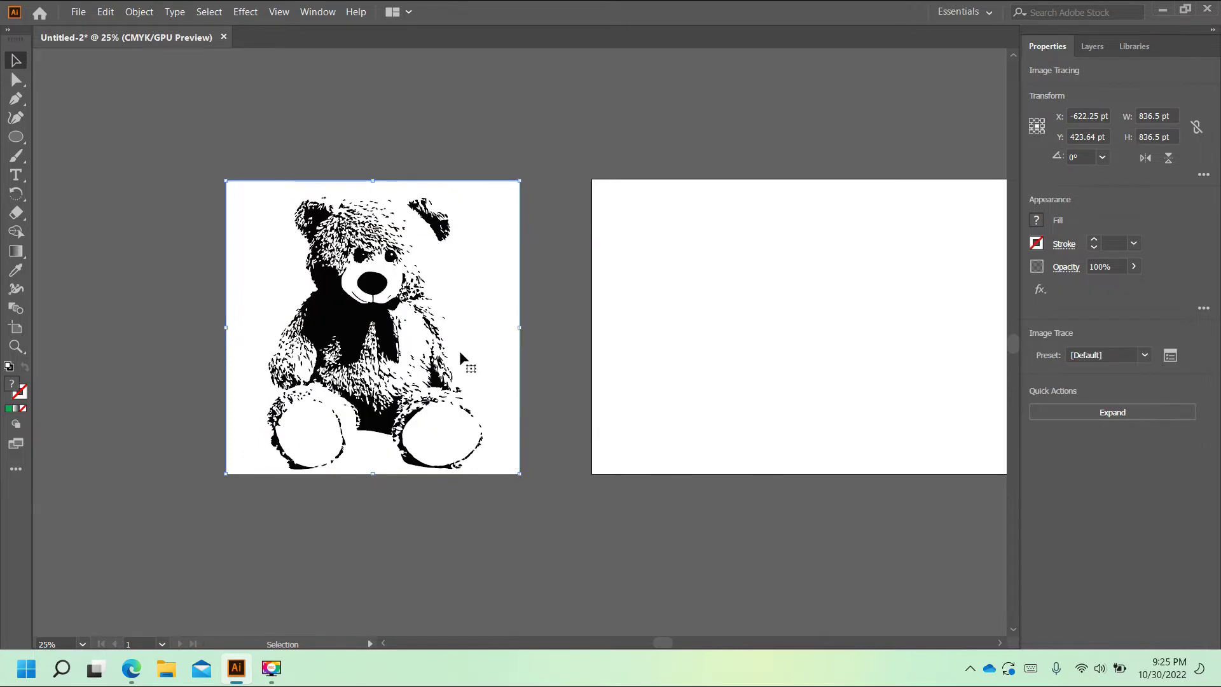
click(1094, 413)
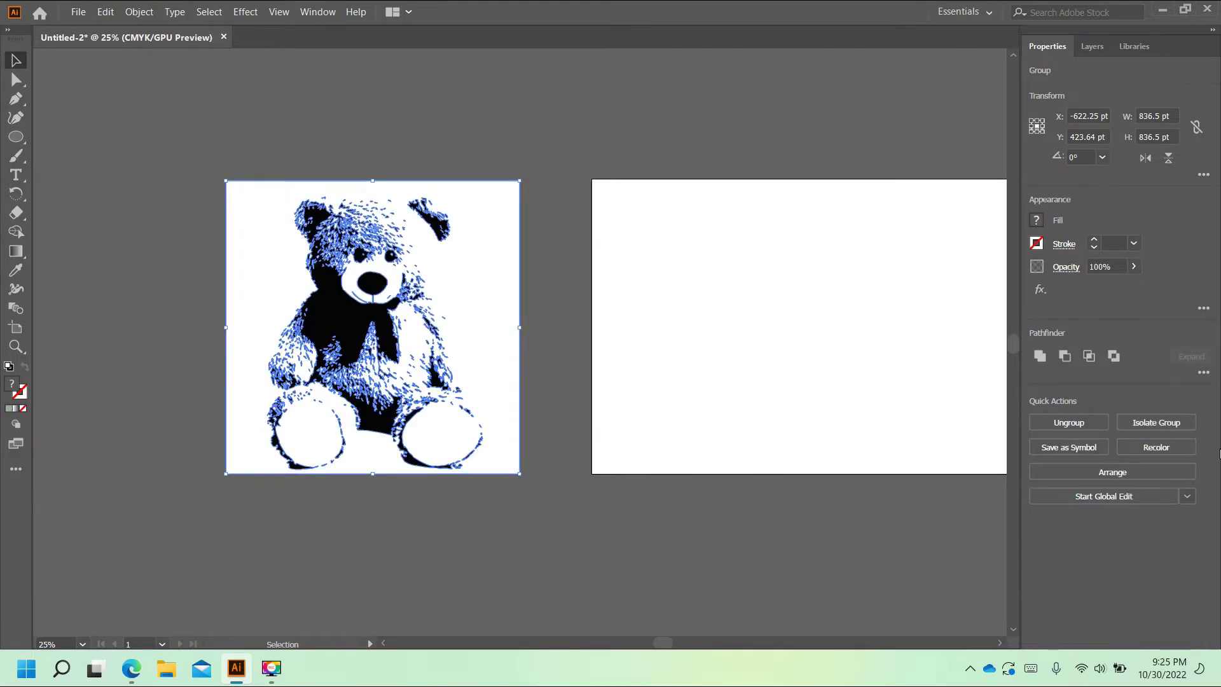
click(1068, 424)
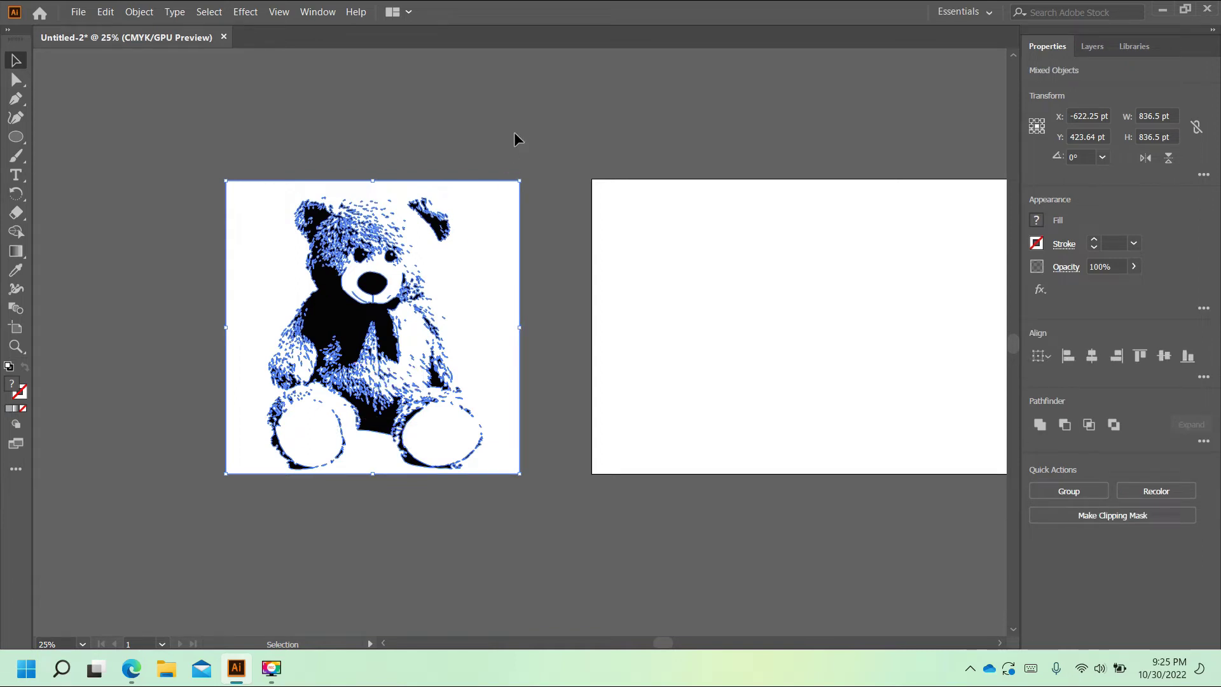
- Select the white background shape of the trace and drag it away from the bear
click(562, 135)
click(495, 299)
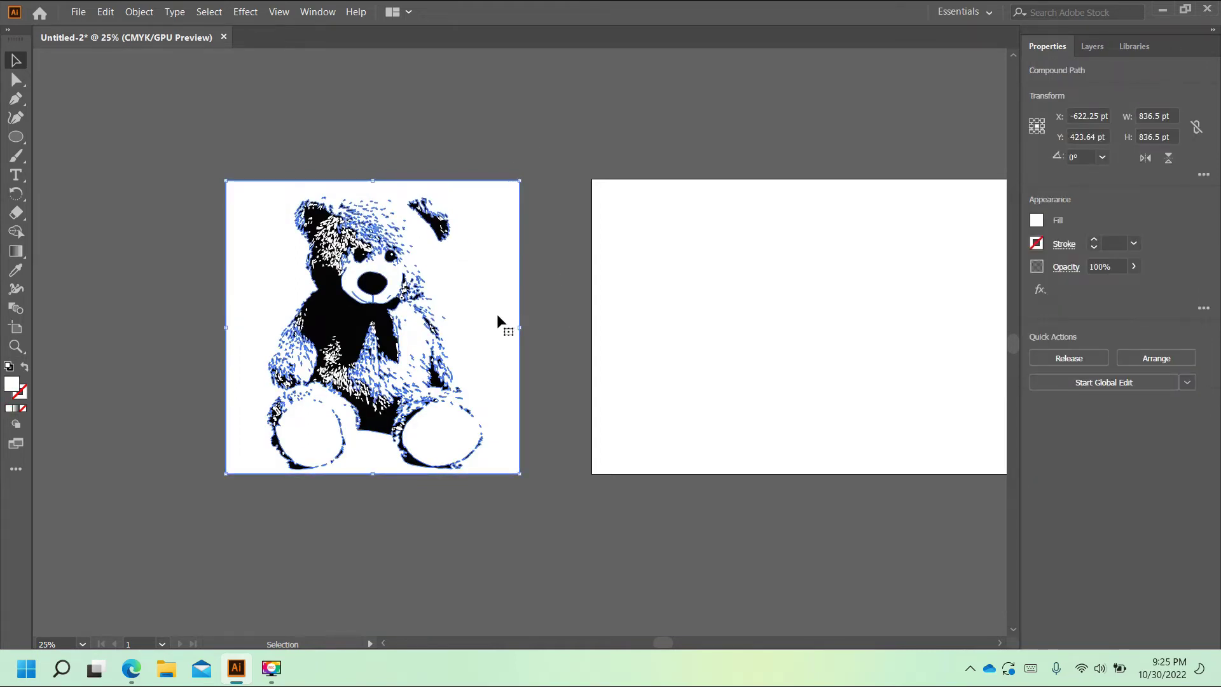
drag(497, 305, 290, 408)
- Delete the white background, group the remaining bear paths, and fill them green
key(Delete)
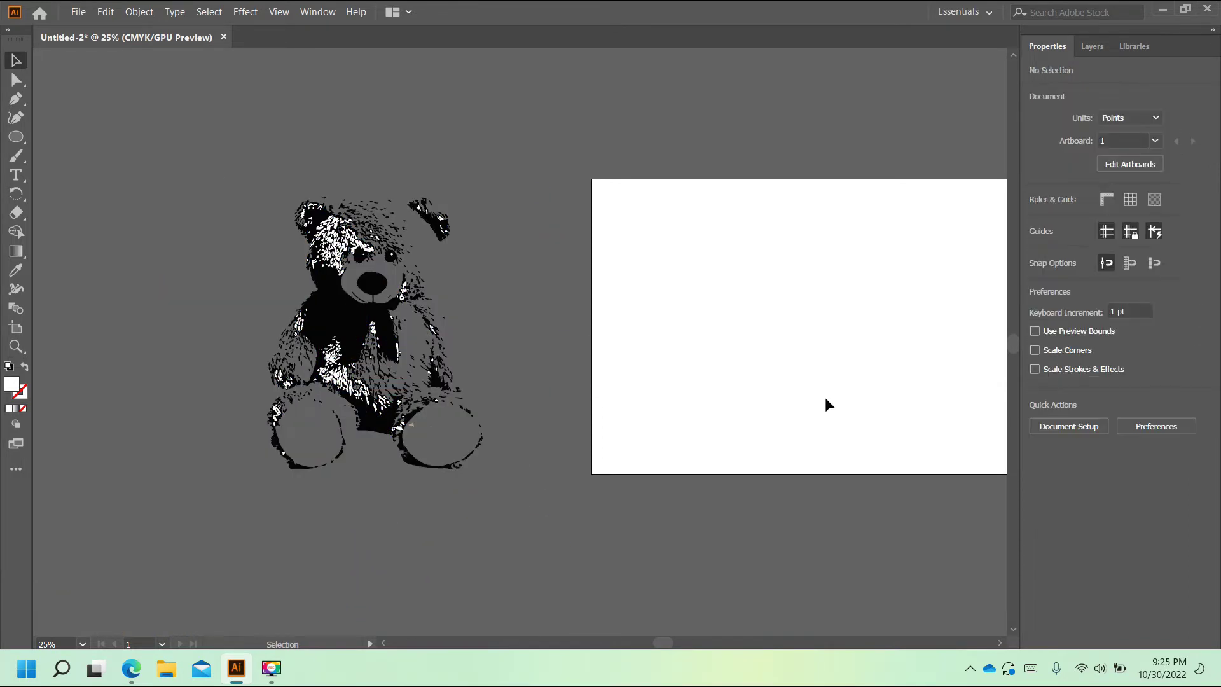
key(ctrl+a)
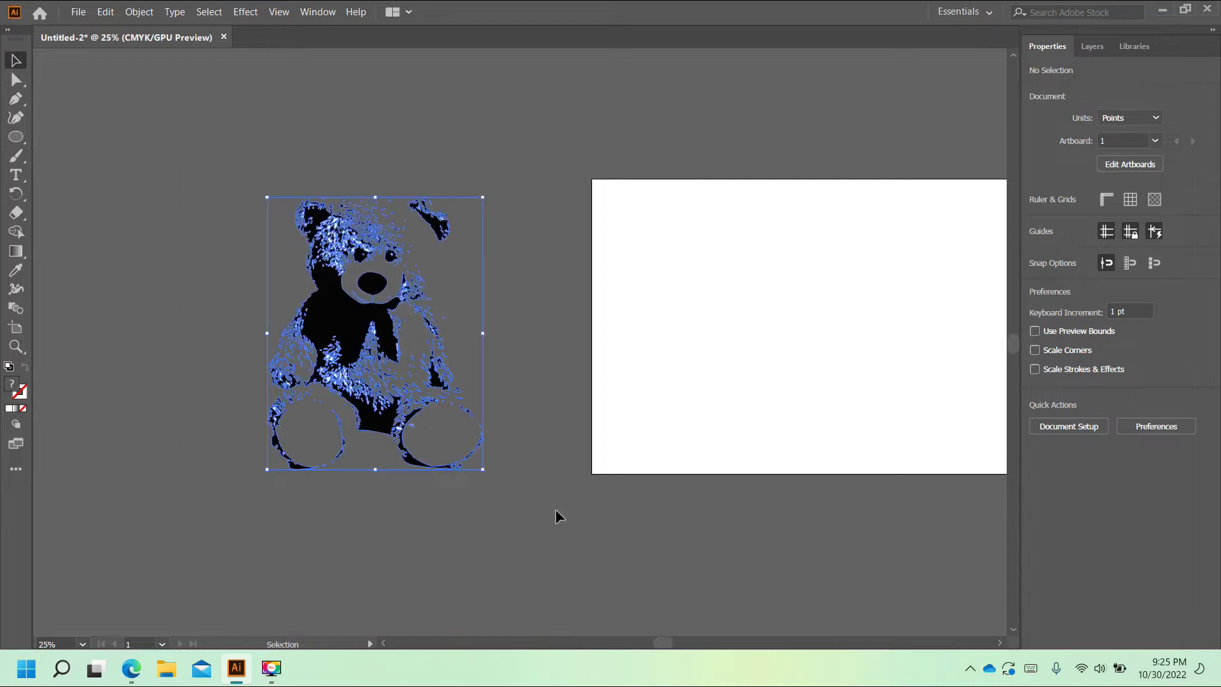
right_click(343, 313)
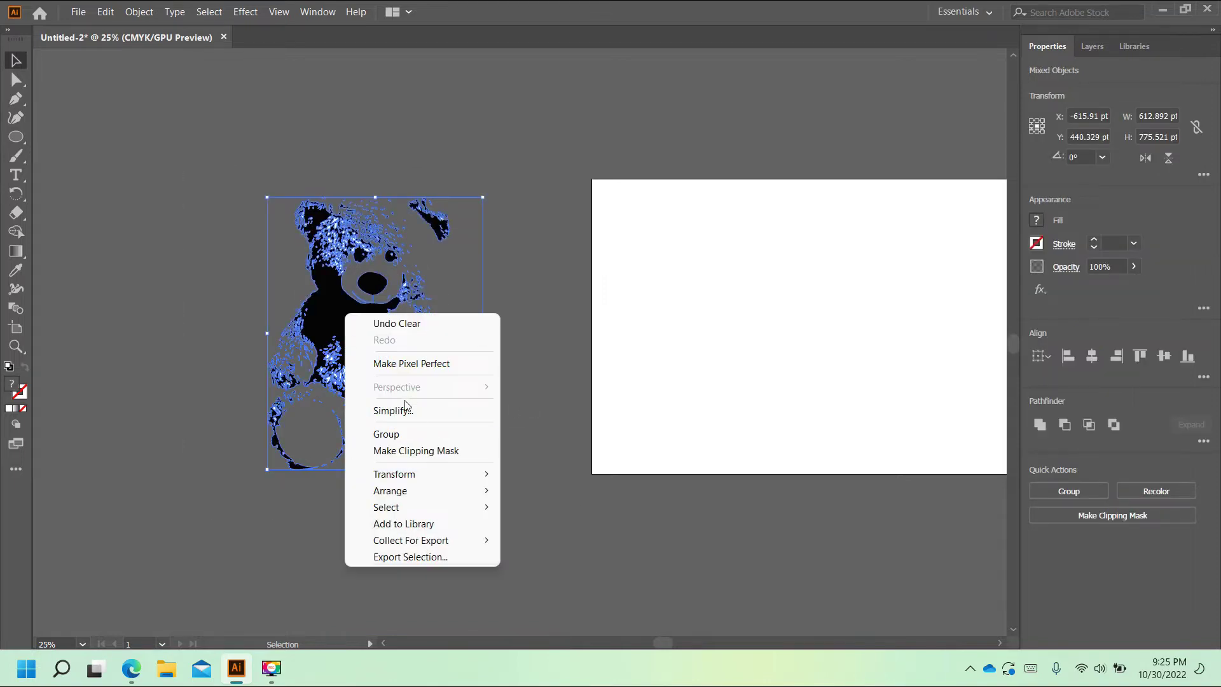
click(412, 433)
click(1039, 220)
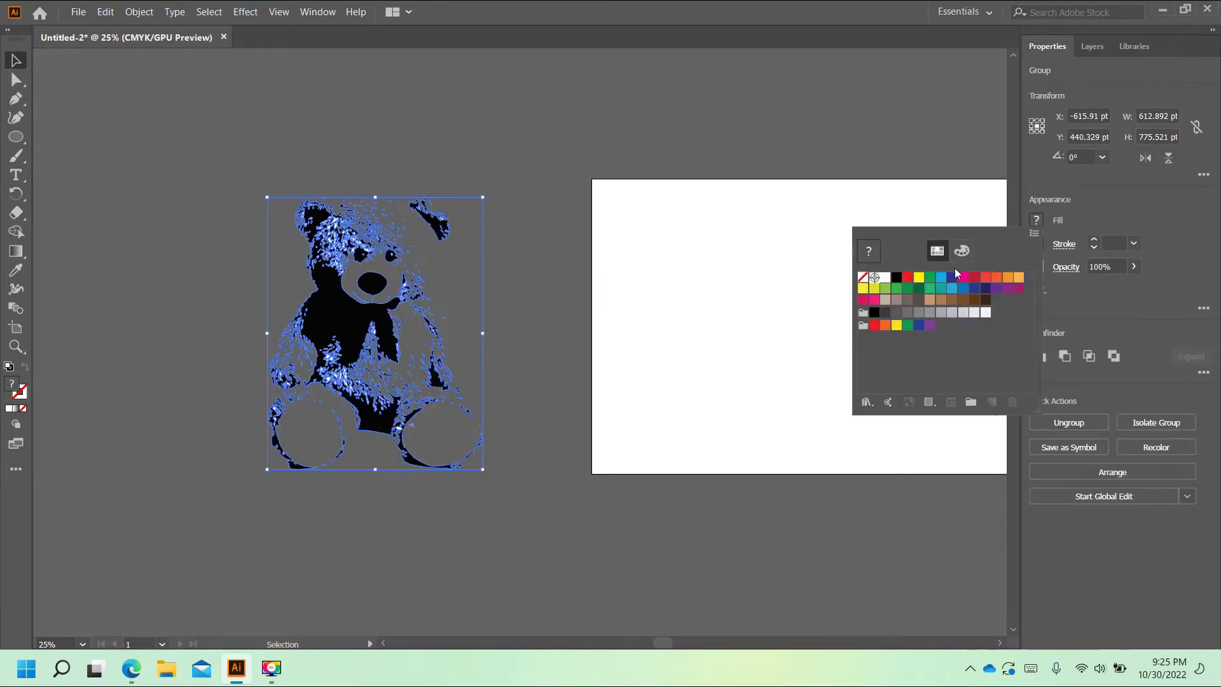
click(934, 286)
click(522, 244)
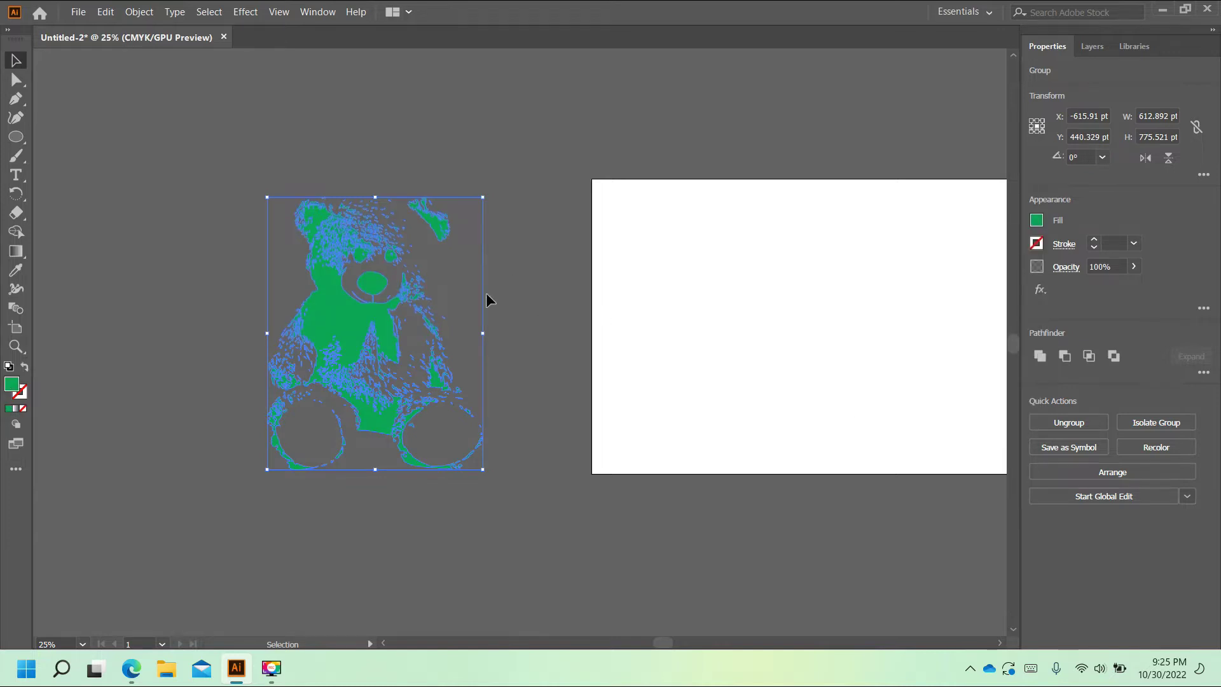
- Move the green bear onto the artboard, scaled to about 350 × 443 pt in the upper-left
click(486, 292)
drag(348, 338, 727, 346)
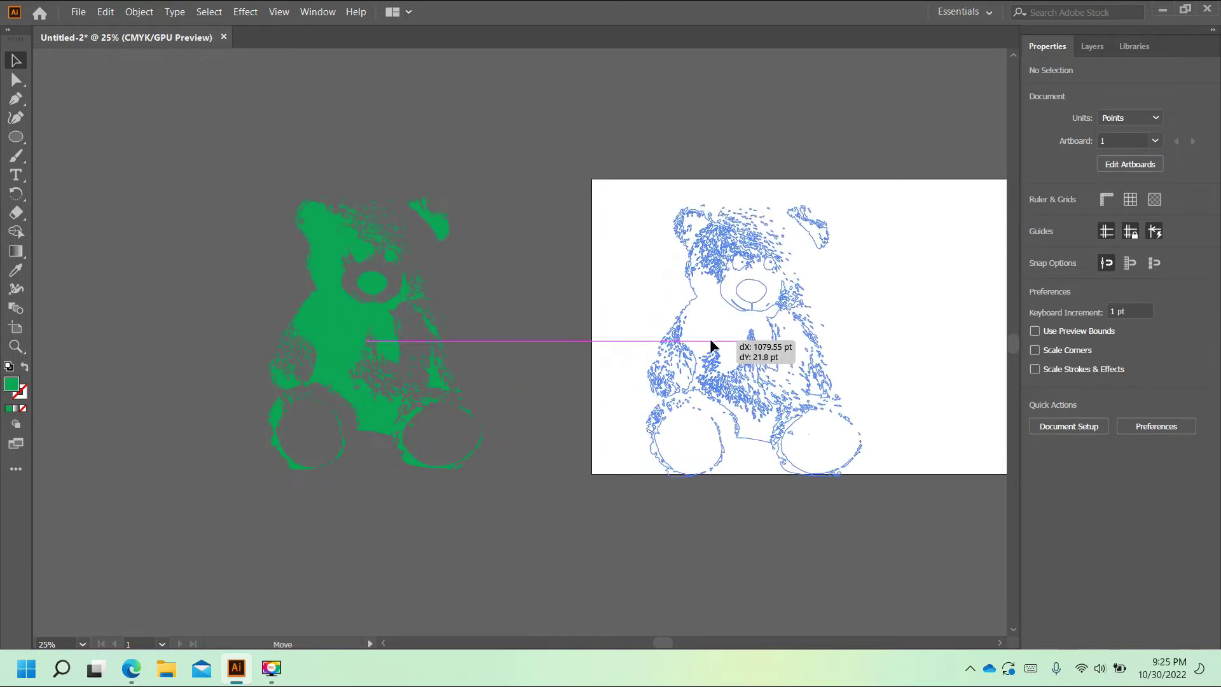
drag(861, 205, 770, 321)
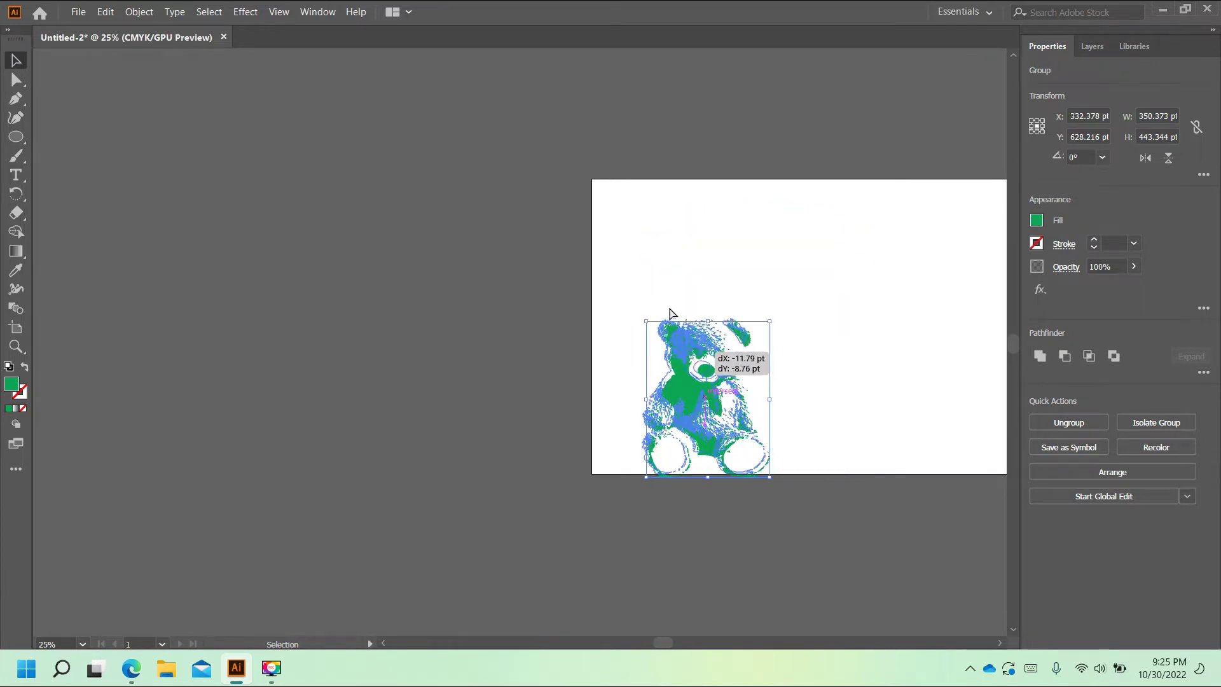
drag(692, 353, 654, 257)
click(937, 333)
drag(788, 392, 616, 417)
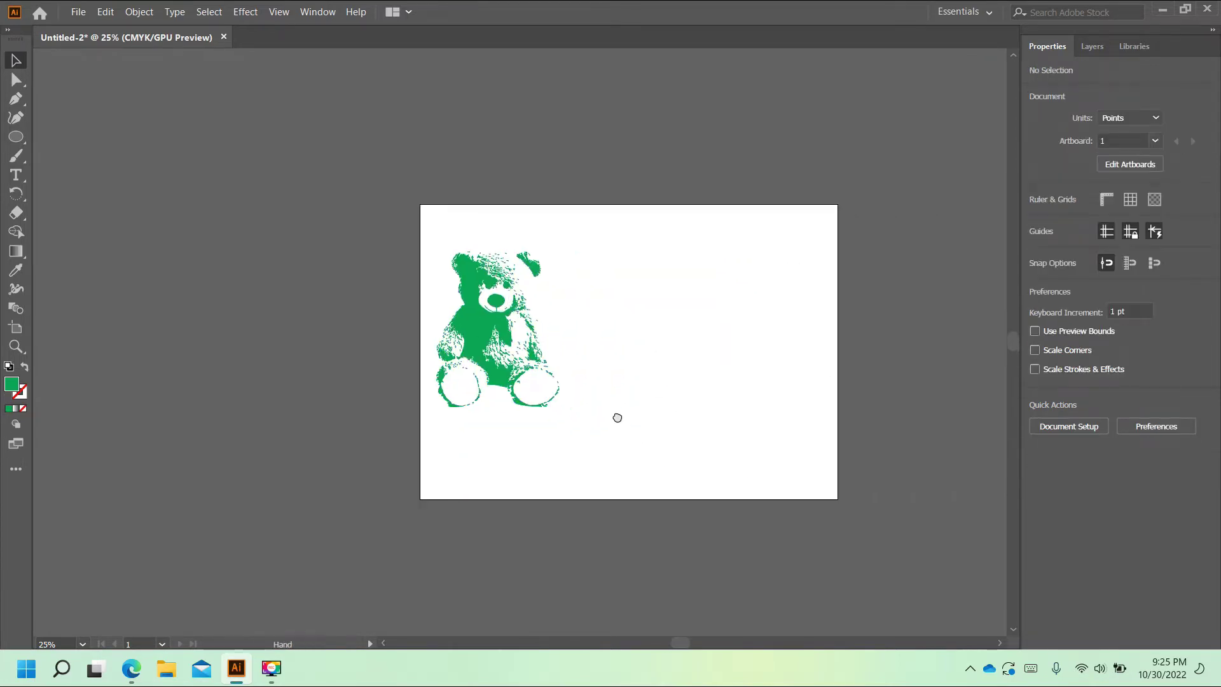
drag(478, 356, 490, 354)
click(890, 432)
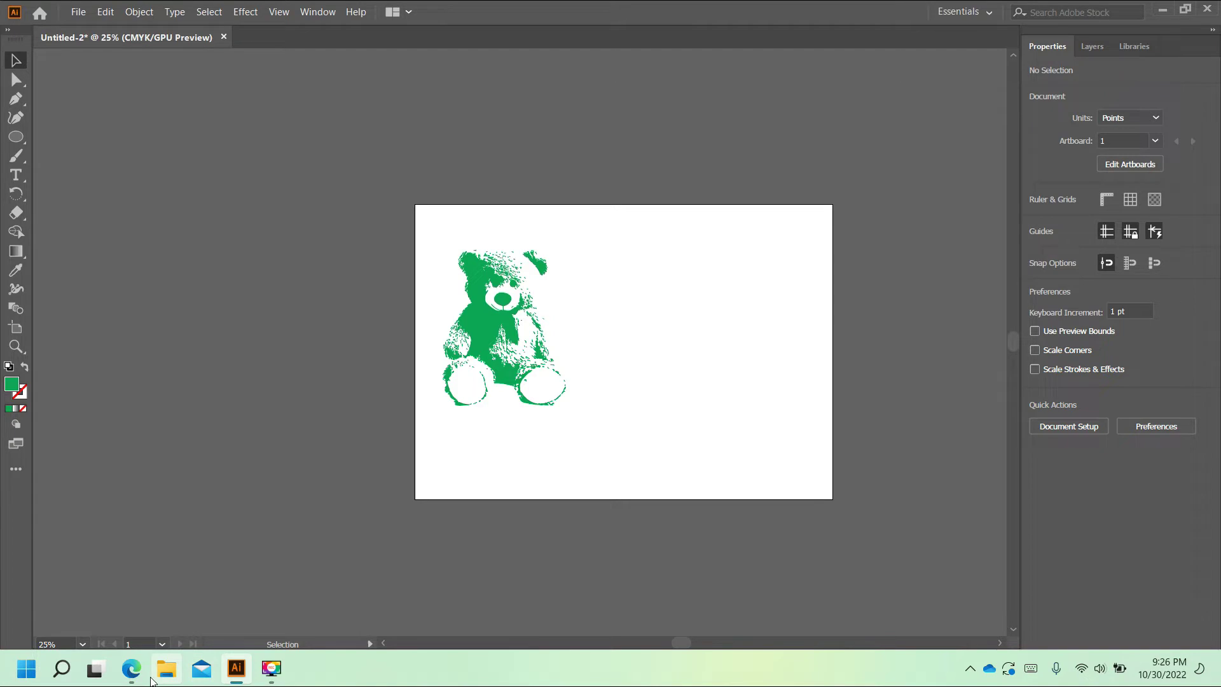
- Copy the tan teddy bear photo from Google Images again and switch back to Illustrator
click(131, 667)
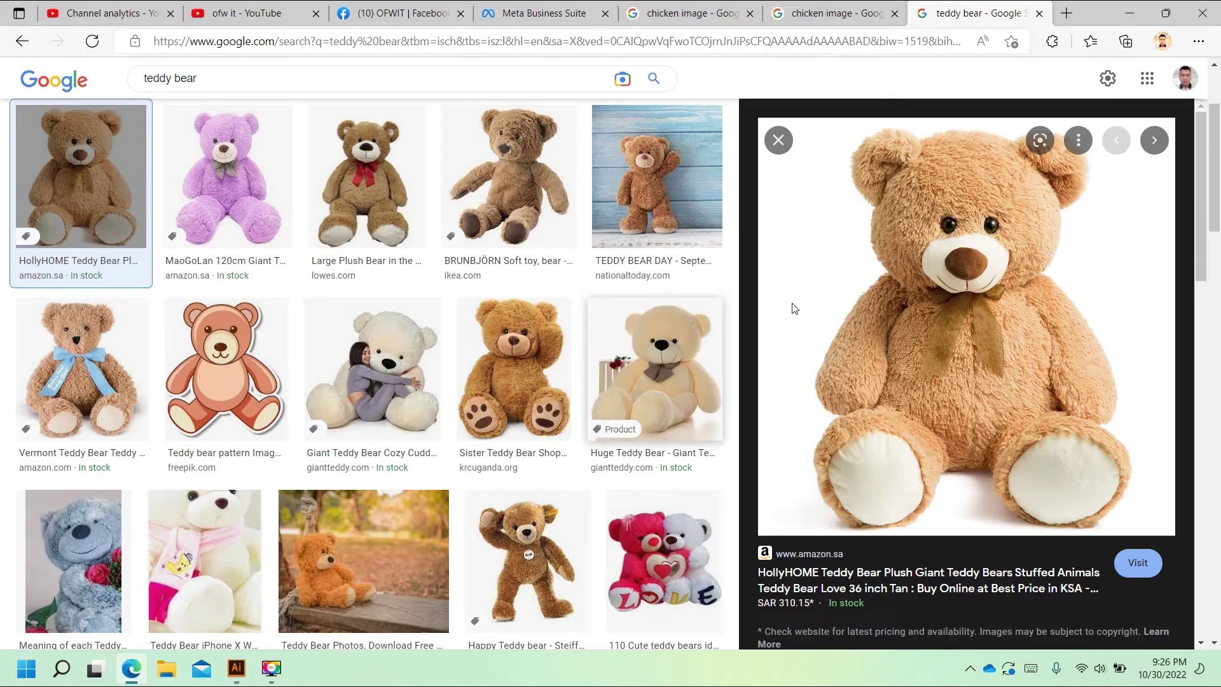
right_click(971, 357)
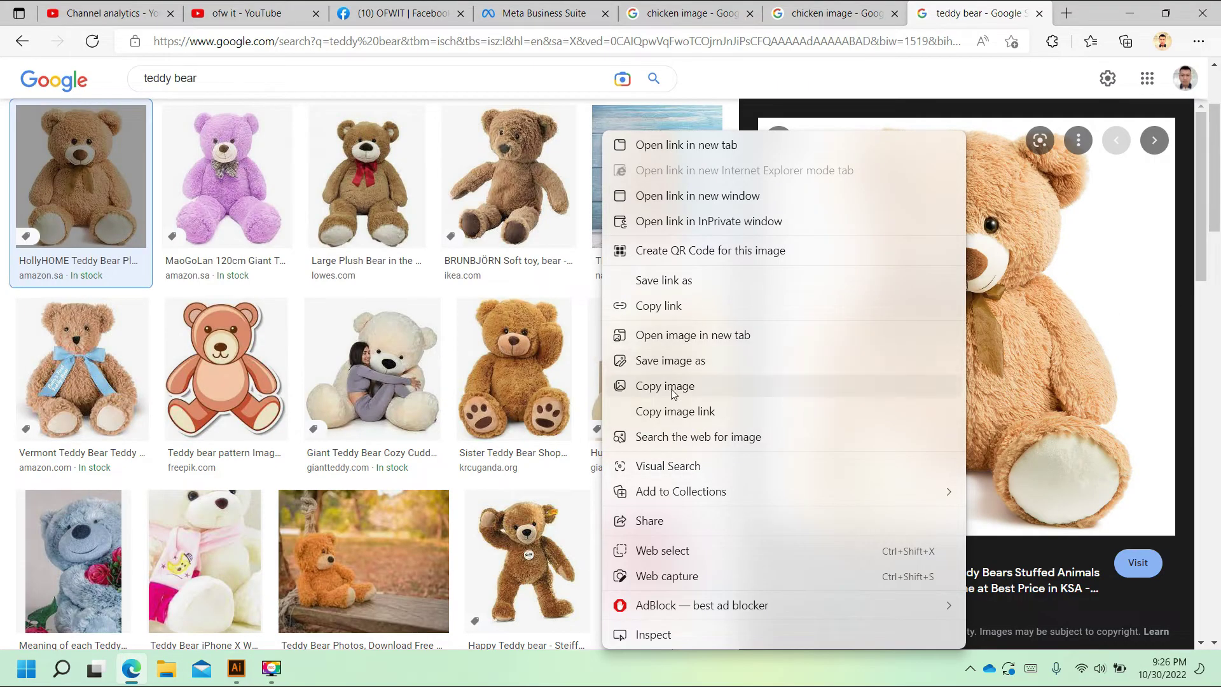
click(673, 388)
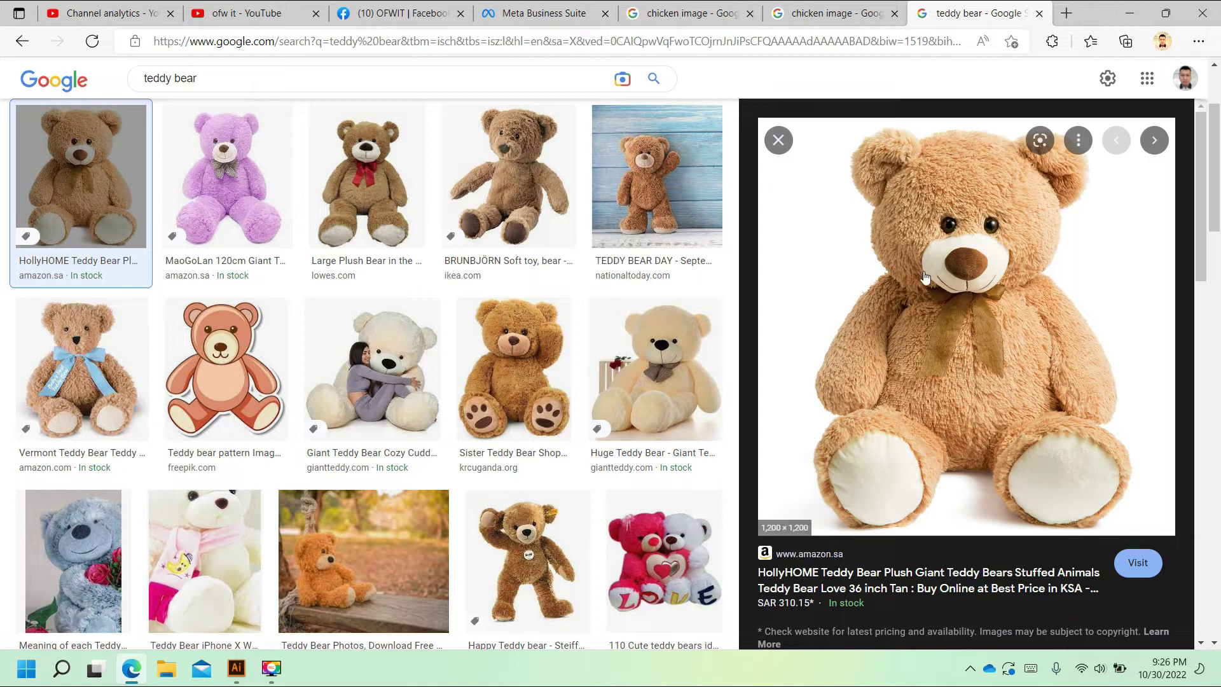
right_click(933, 275)
click(618, 391)
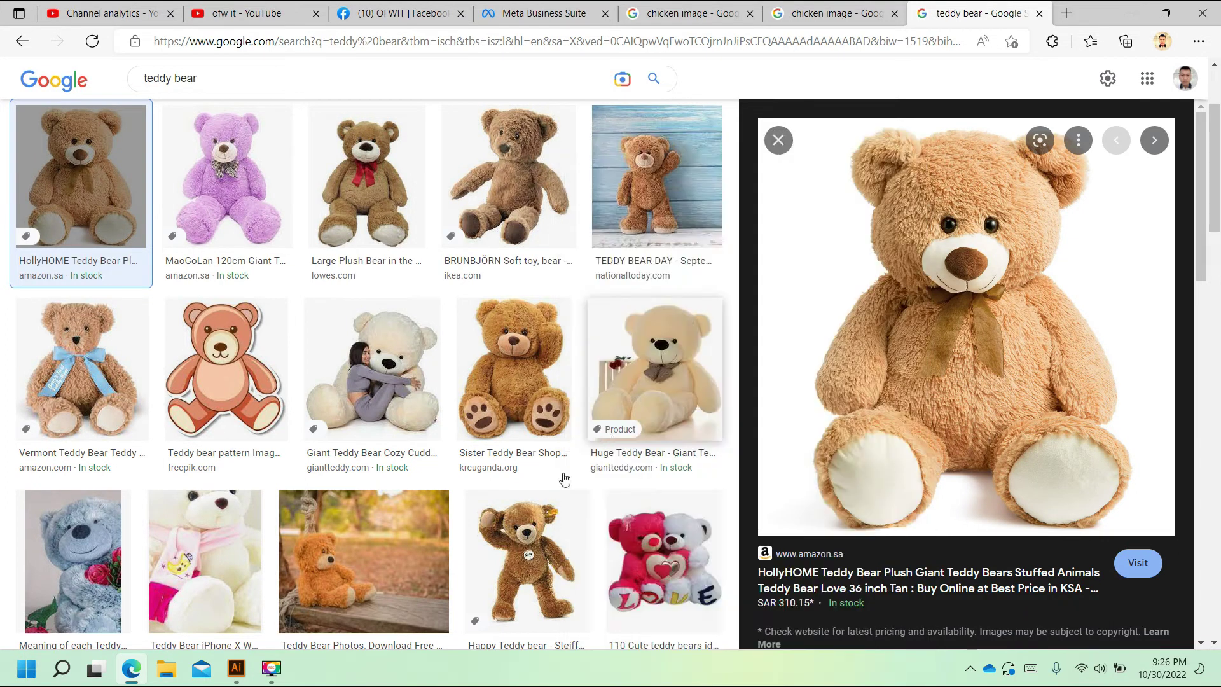
click(235, 668)
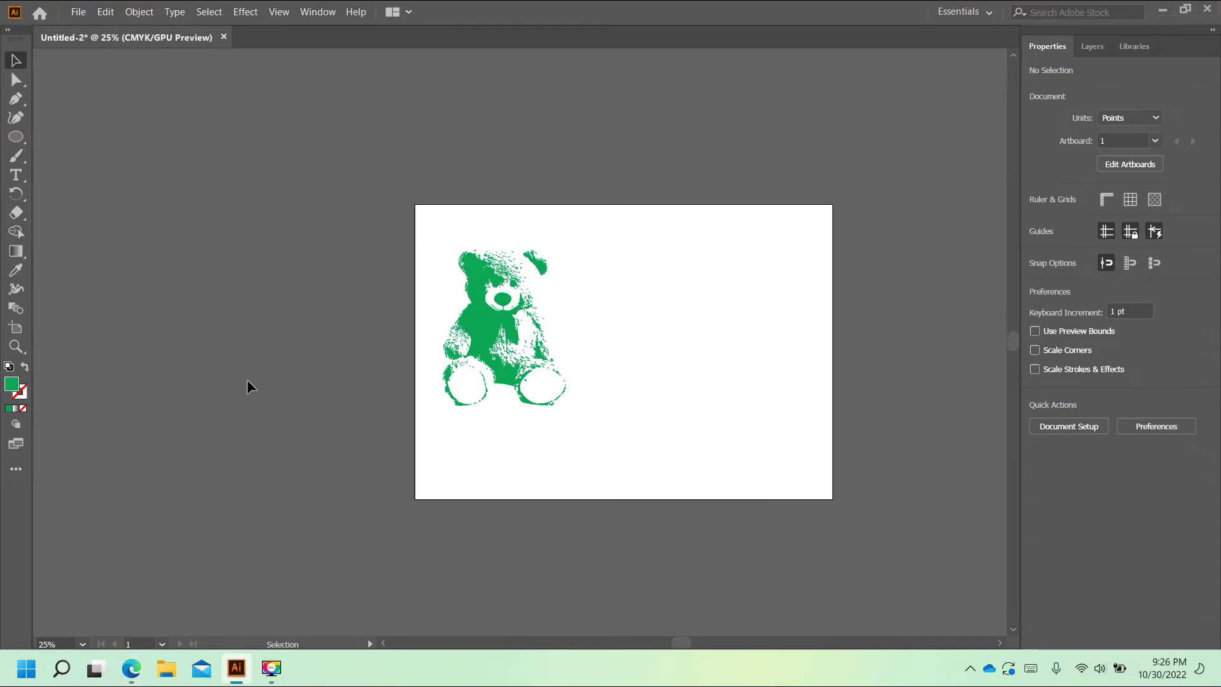
- Paste the second bear photo, shrink it to 727.564 pt square, and move it left of the artboard
click(106, 12)
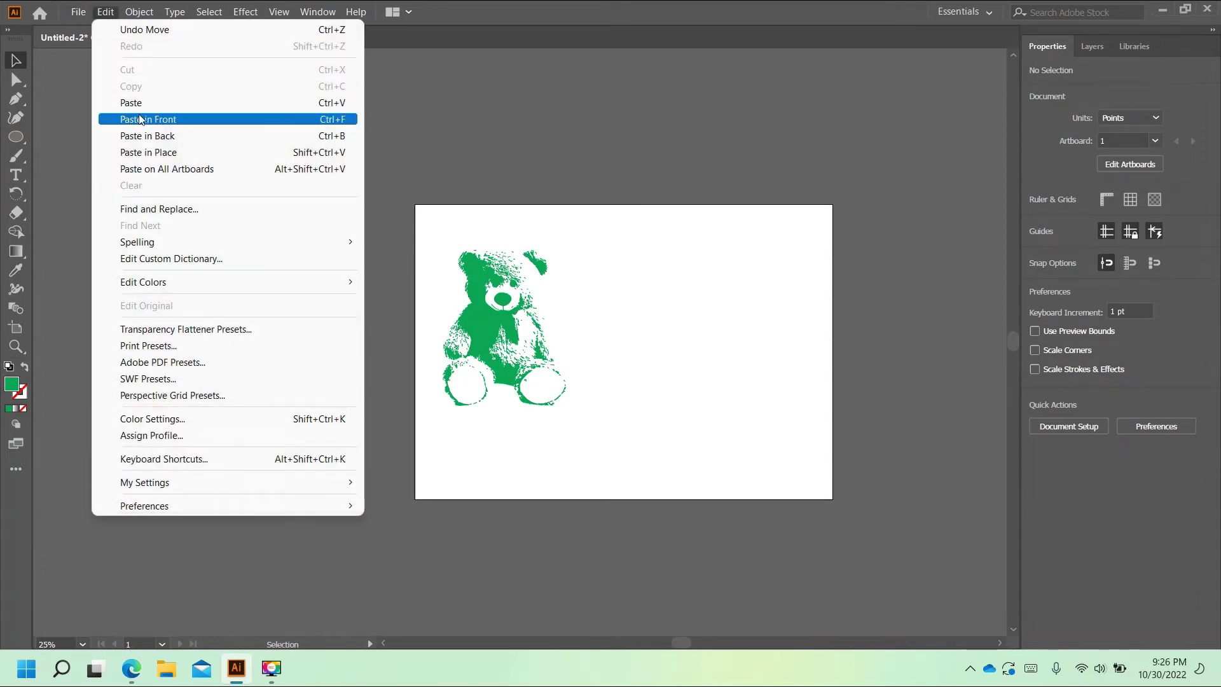
click(134, 100)
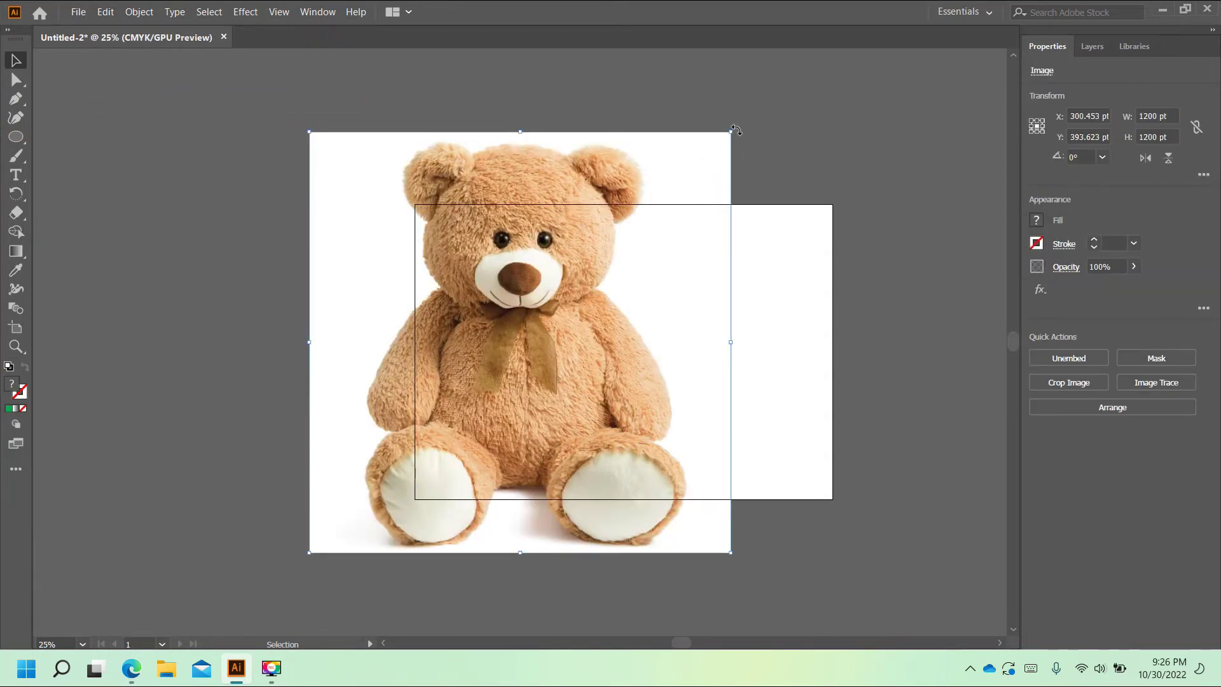
drag(731, 131, 565, 272)
drag(481, 382, 263, 311)
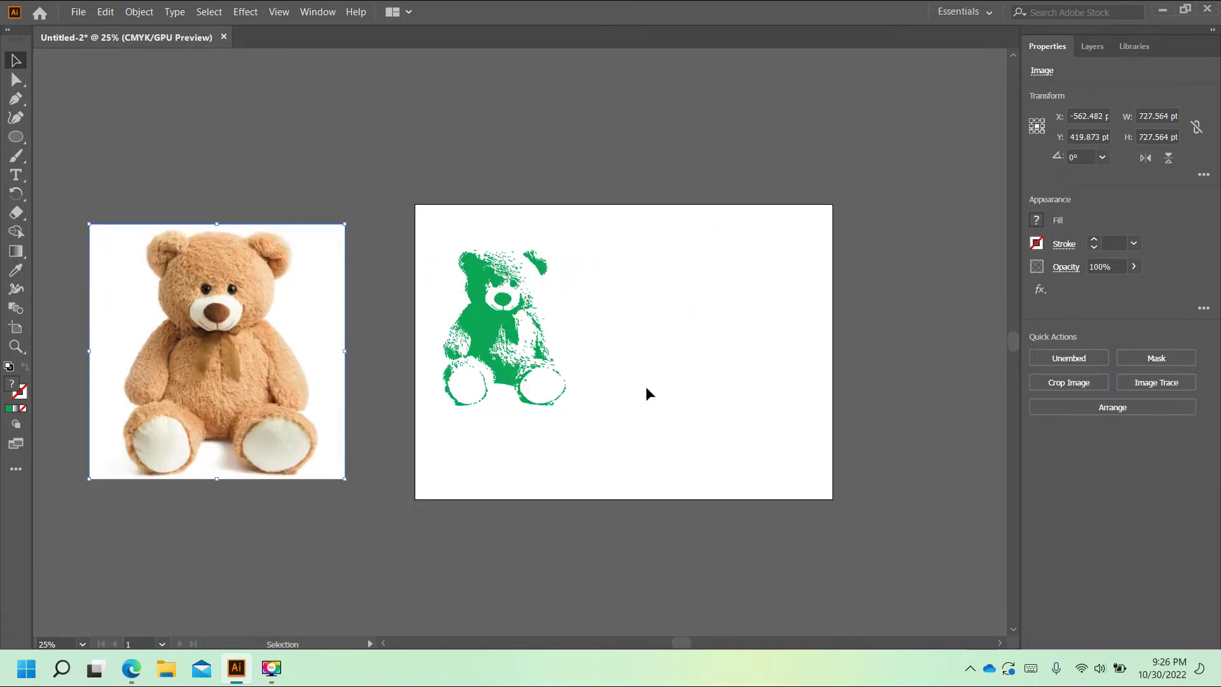
- Image-trace the second bear photo using the 3 Colors preset for three tan-brown tones
click(1163, 383)
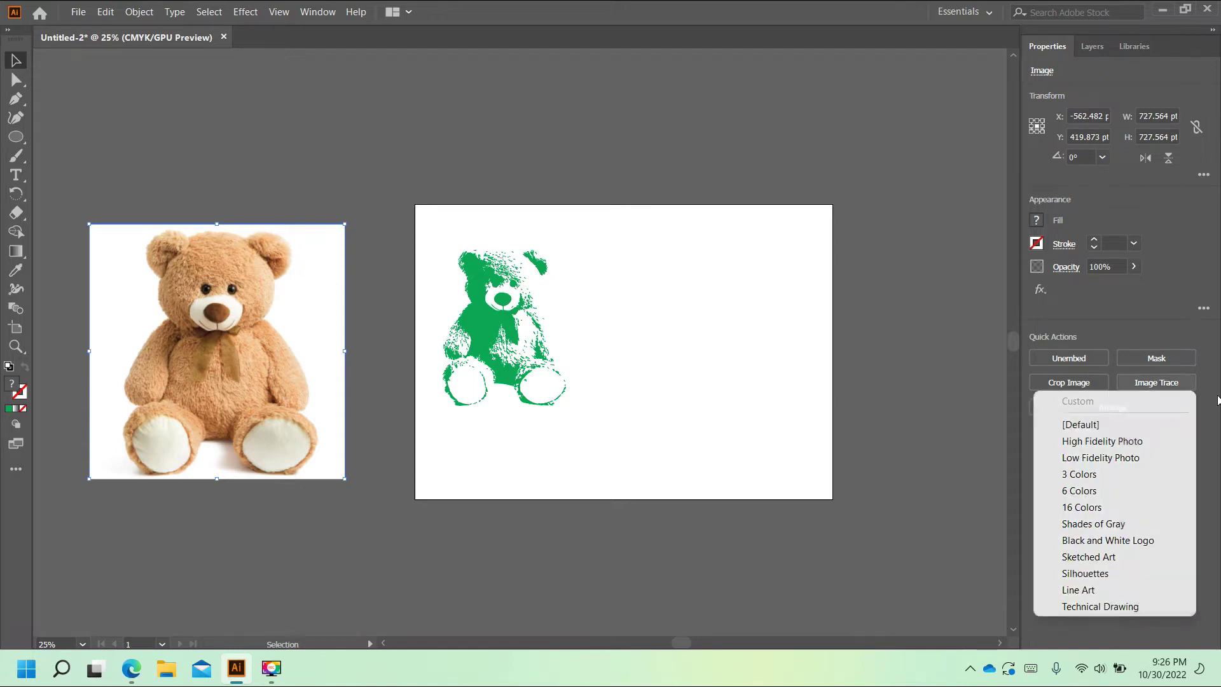
click(1091, 493)
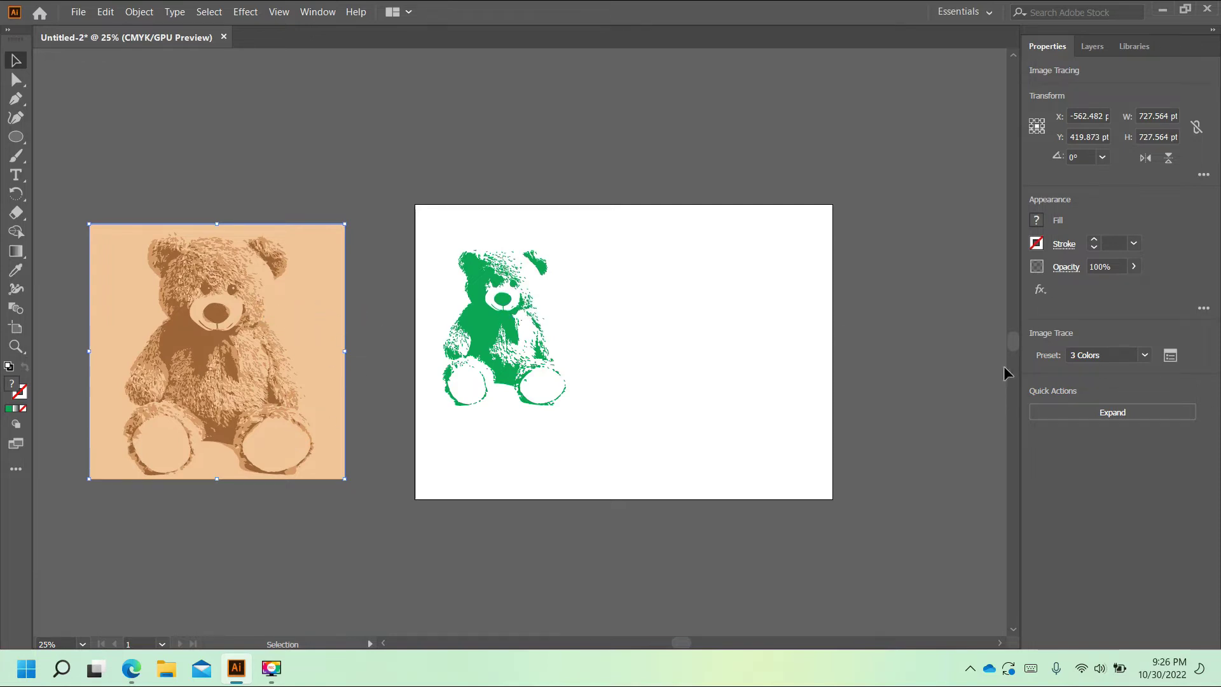
click(1143, 359)
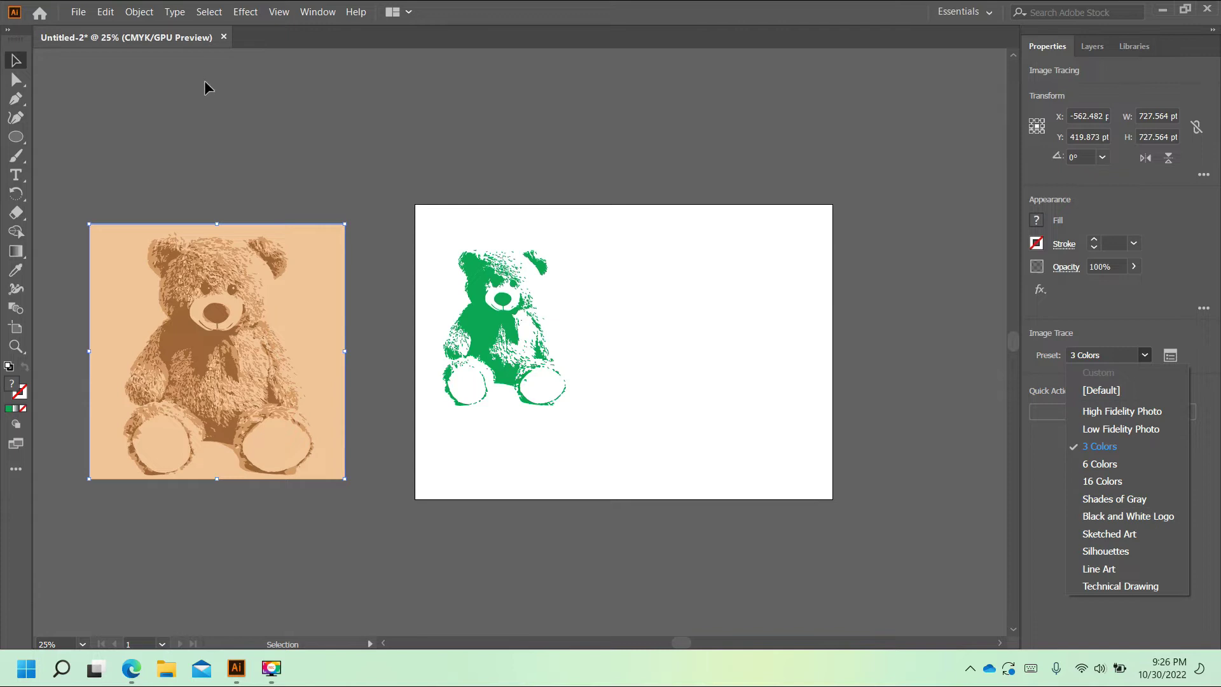
click(1176, 344)
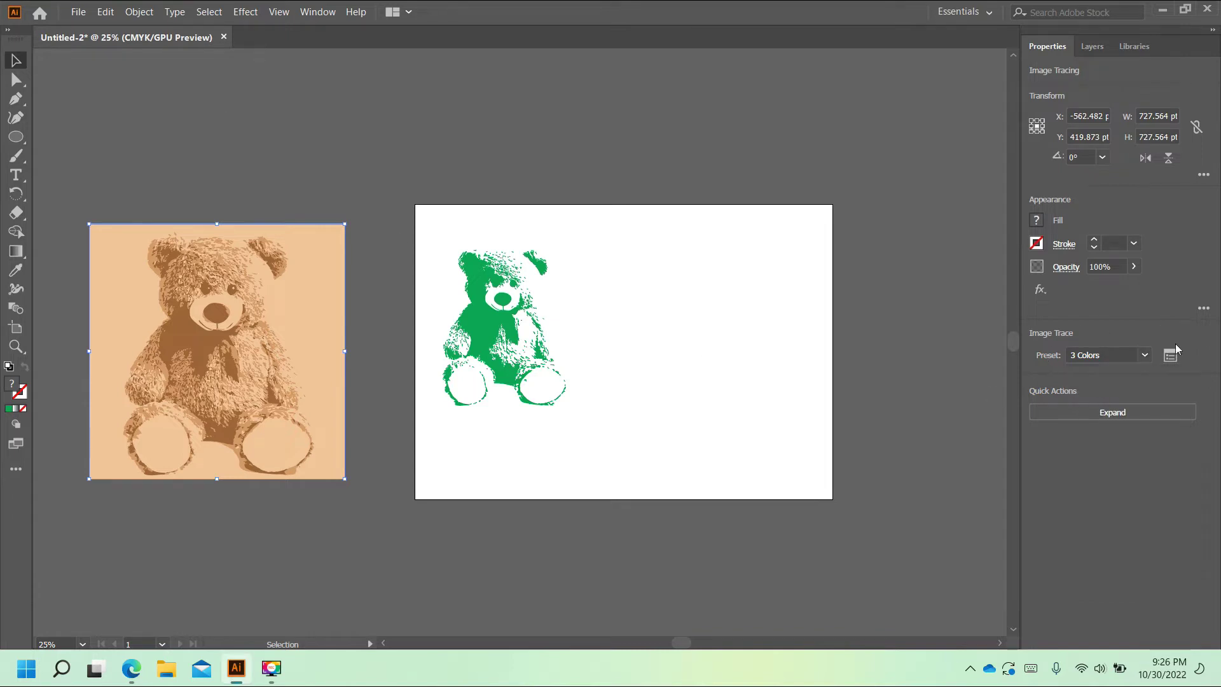
- Expand and ungroup the trace, delete the peach background, and group the brown bear pieces
click(1144, 414)
click(1077, 424)
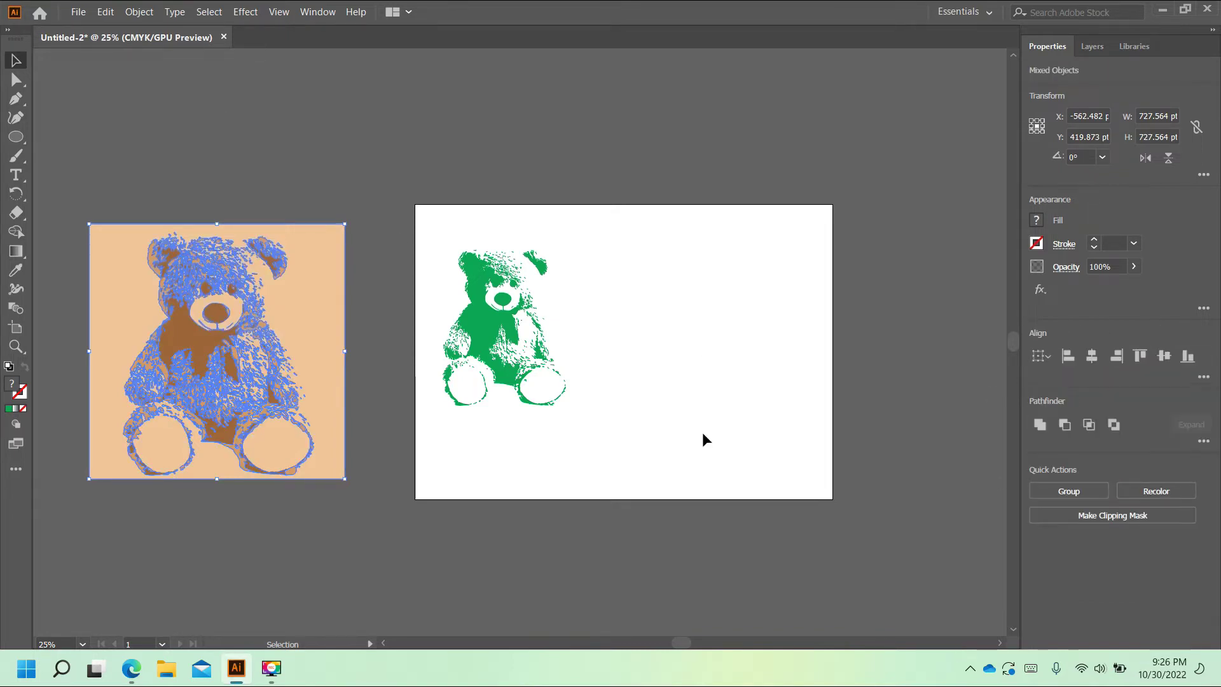
click(353, 280)
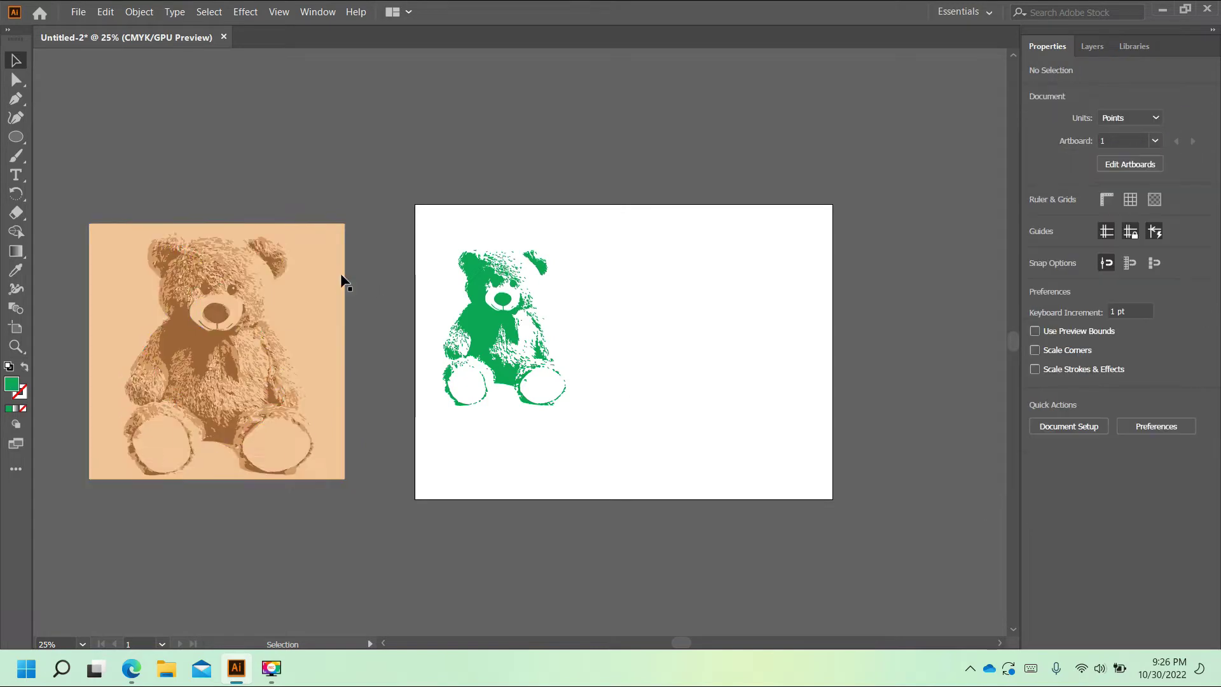
click(338, 288)
key(Delete)
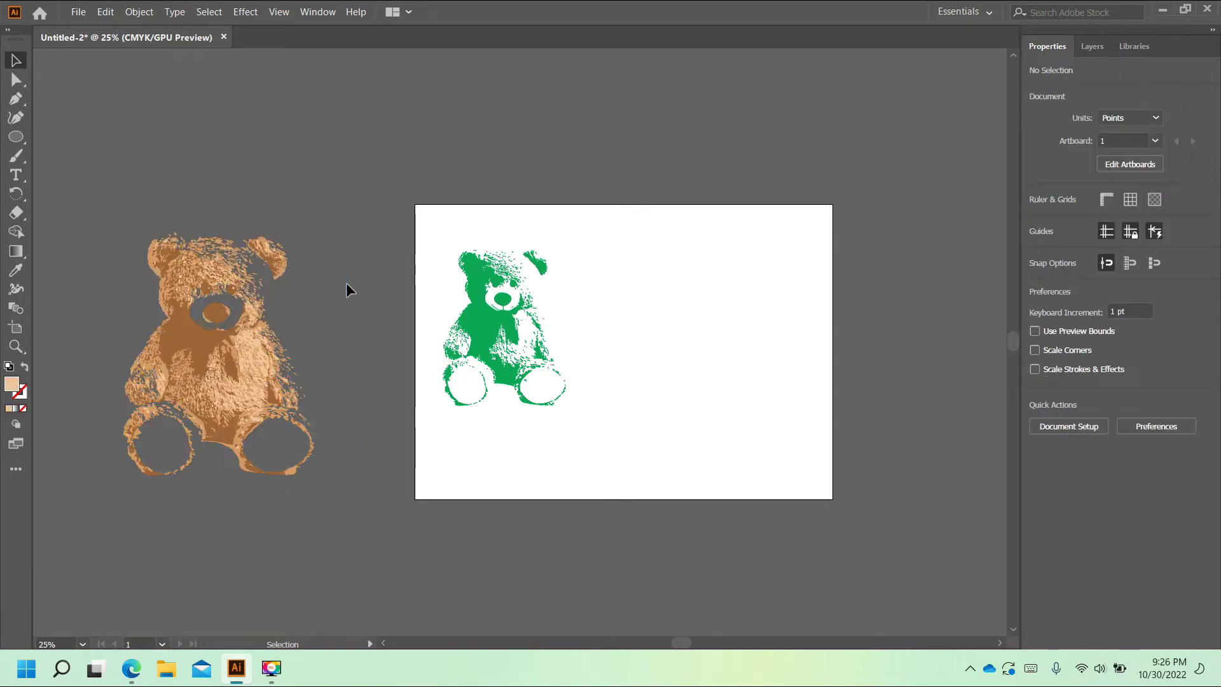
mouse_move(337, 468)
mouse_down()
mouse_move(236, 372)
mouse_move(688, 328)
mouse_up()
right_click(235, 373)
click(283, 496)
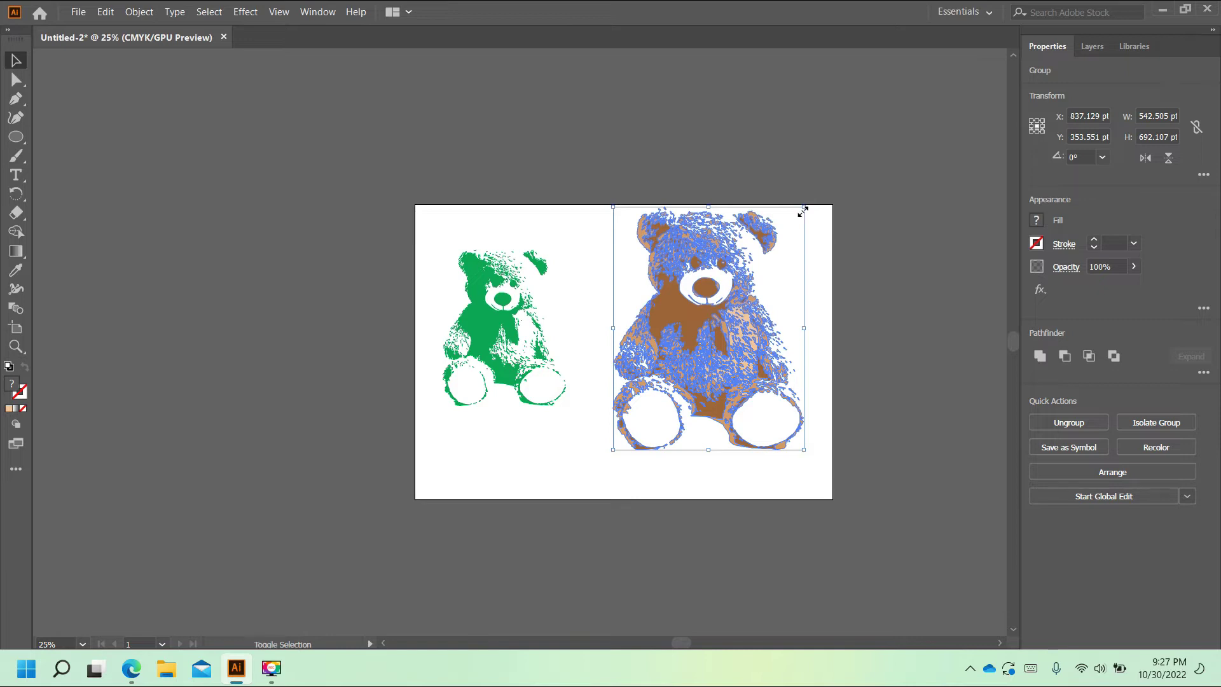
- Move the brown bear onto the artboard beside the green bear, scaled to about 374 × 477 pt
drag(803, 210, 754, 270)
mouse_move(688, 352)
mouse_down()
mouse_move(644, 330)
mouse_move(674, 307)
mouse_up()
drag(719, 236, 707, 249)
click(774, 366)
click(697, 388)
click(844, 333)
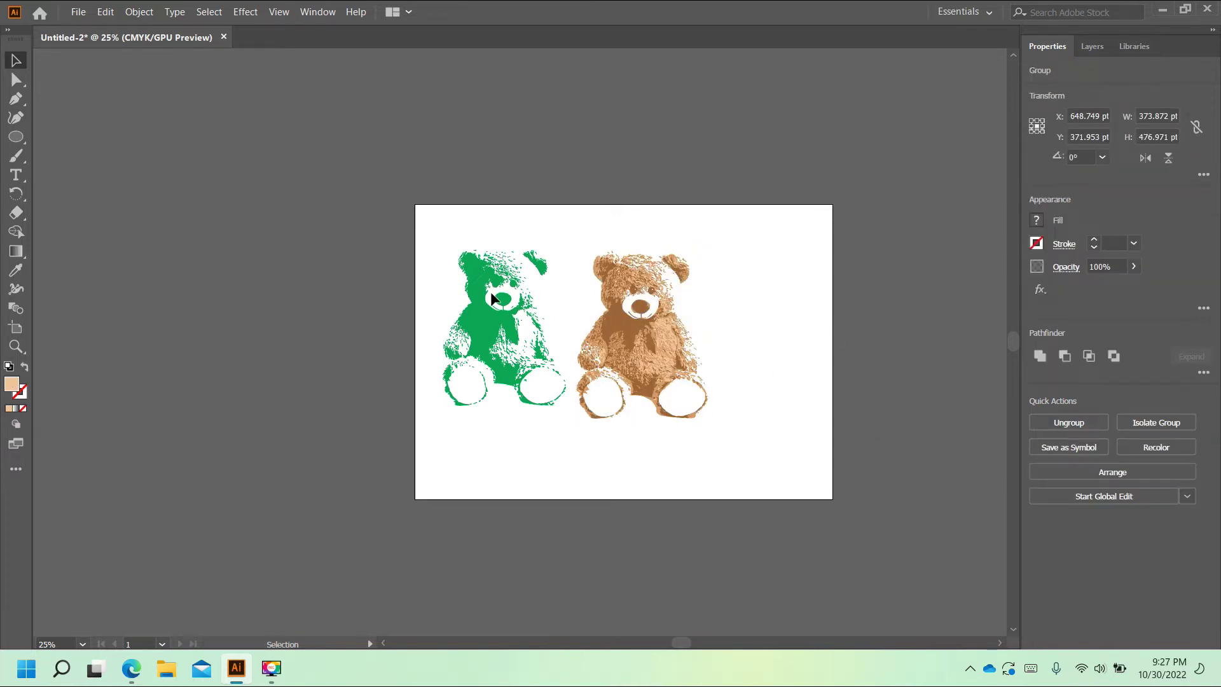
right_click(19, 140)
- Draw a 1190.551 × 841.89 pt rectangle exactly covering the artboard
click(71, 131)
drag(412, 208, 832, 500)
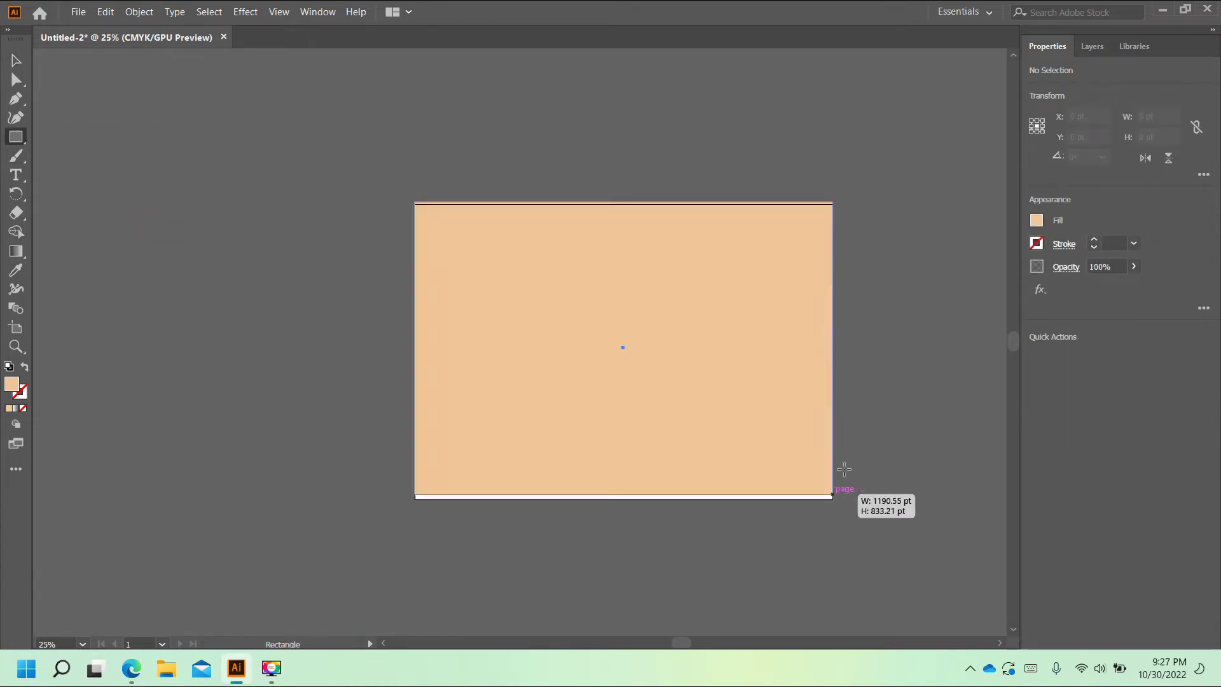
key(v)
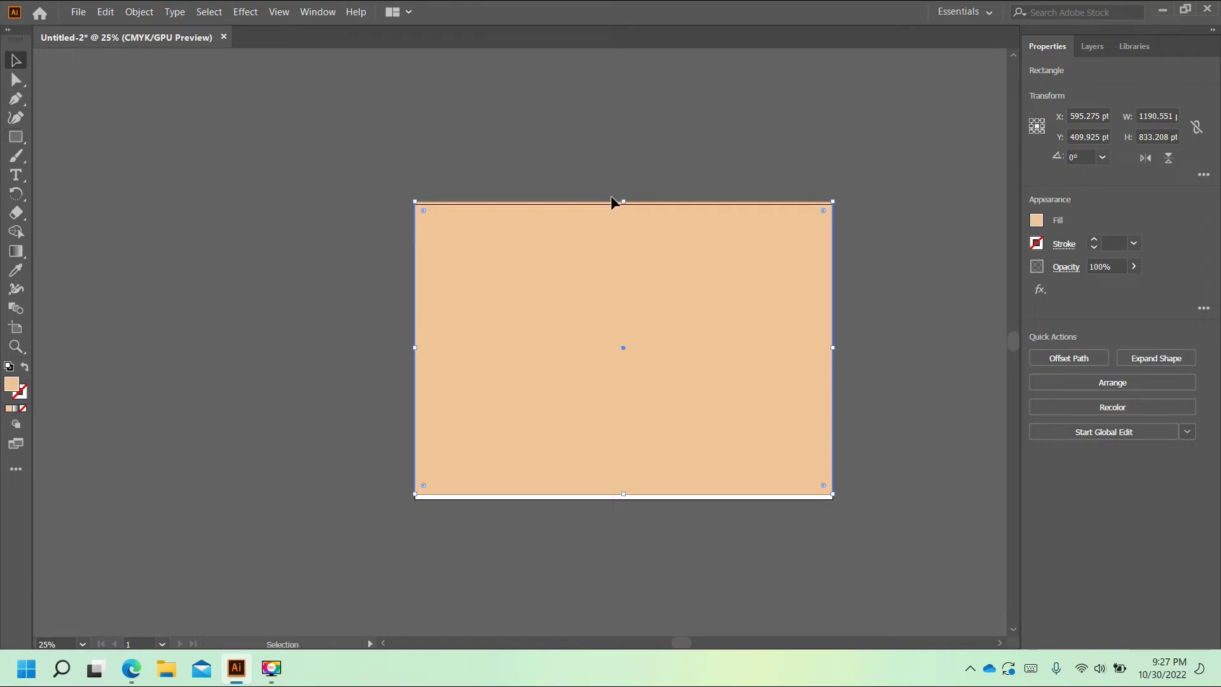
drag(622, 199, 622, 203)
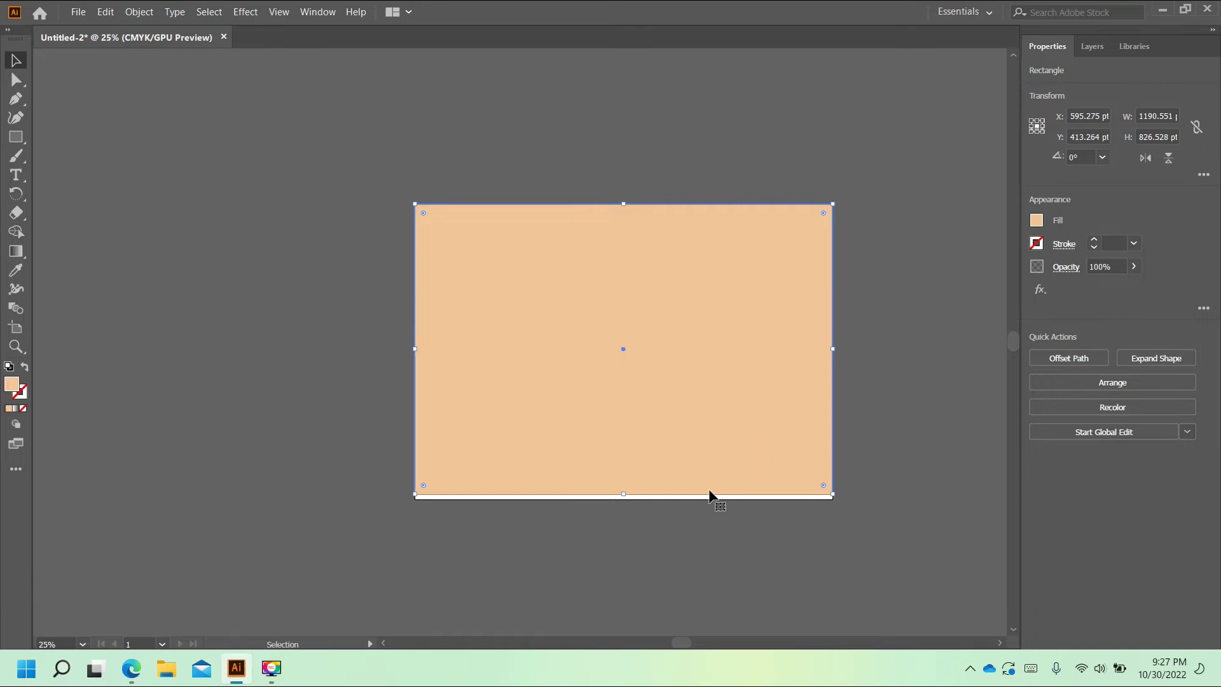
drag(628, 499, 625, 504)
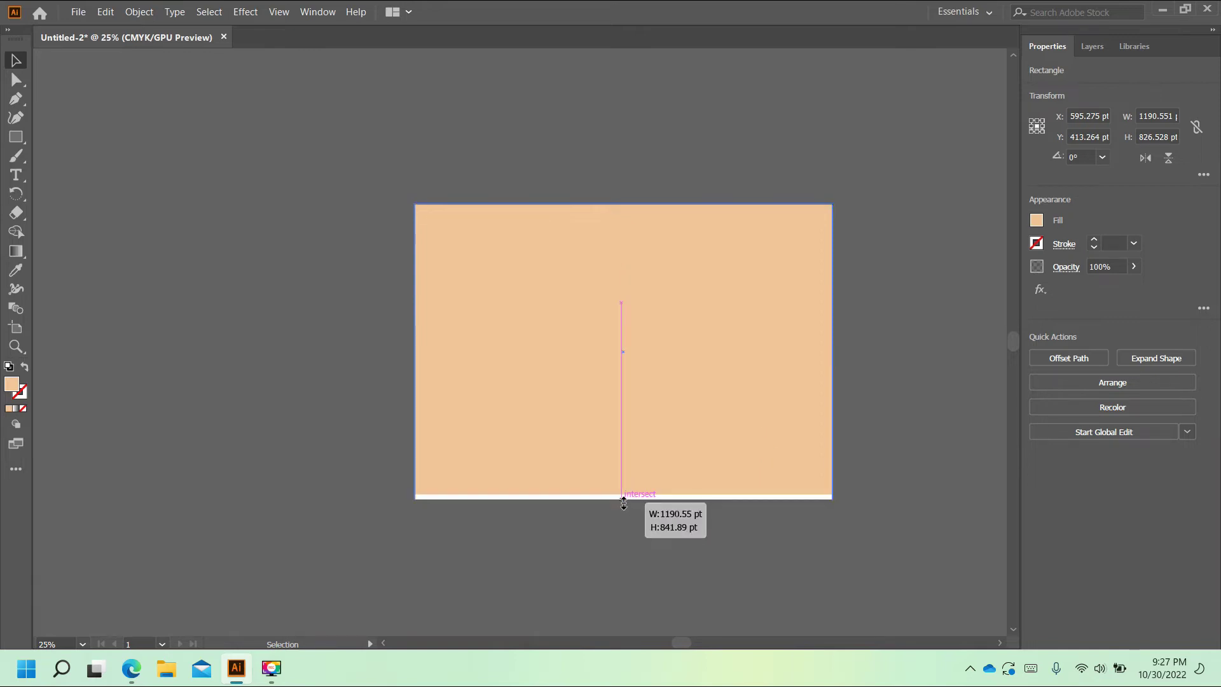
- Send the rectangle behind the bears and fill it with a light grey swatch
right_click(741, 446)
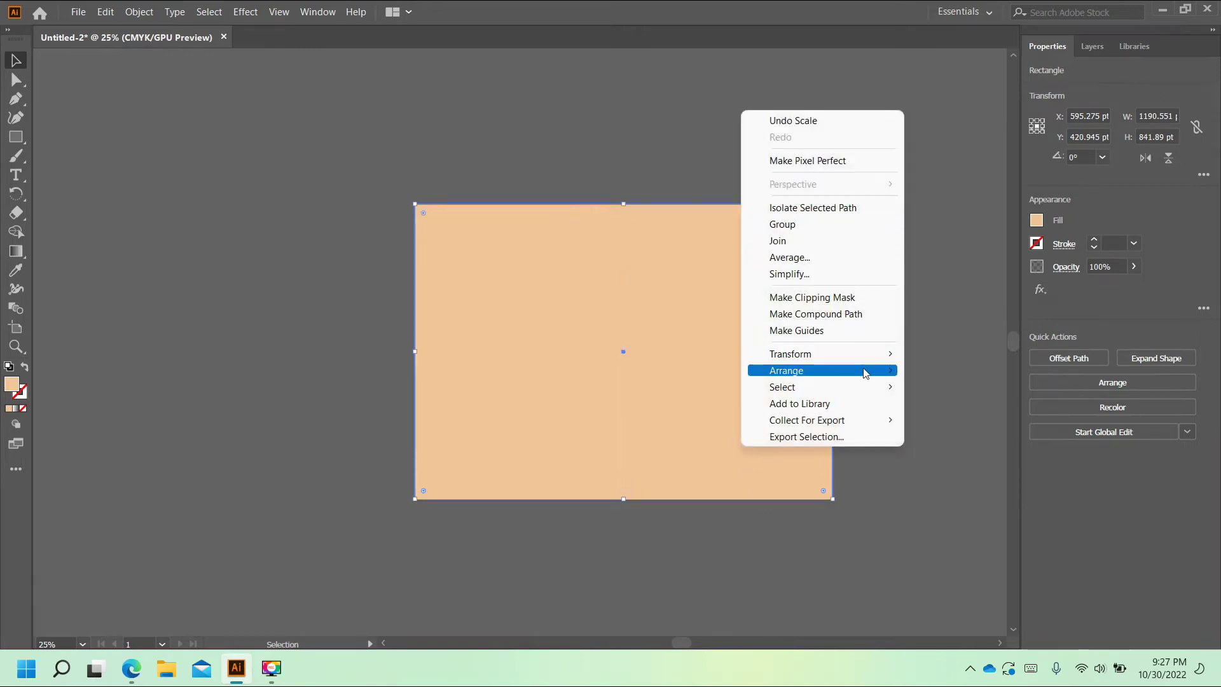
click(979, 421)
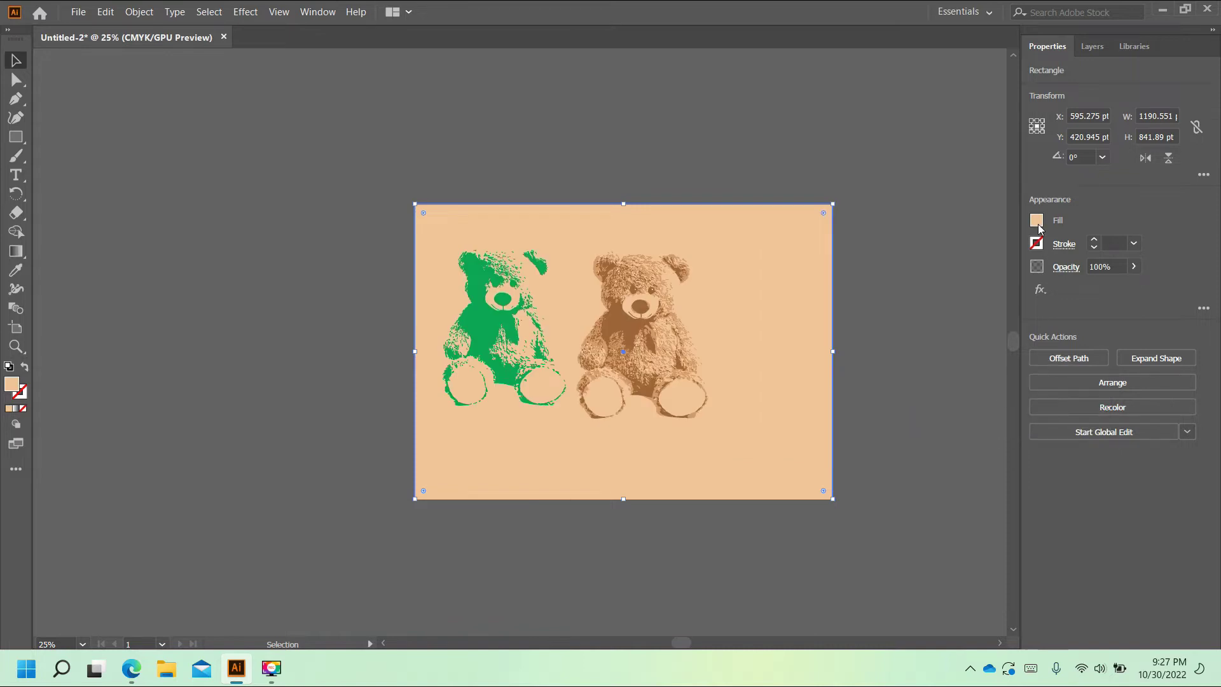
click(1036, 221)
click(952, 312)
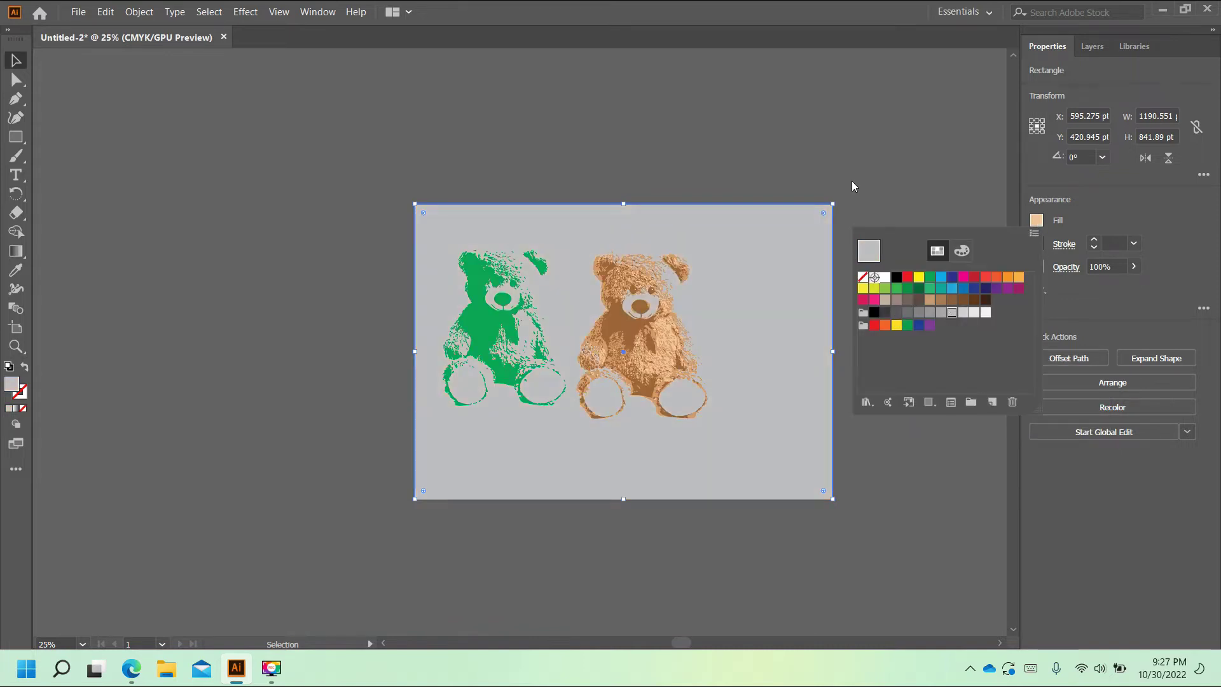
click(973, 312)
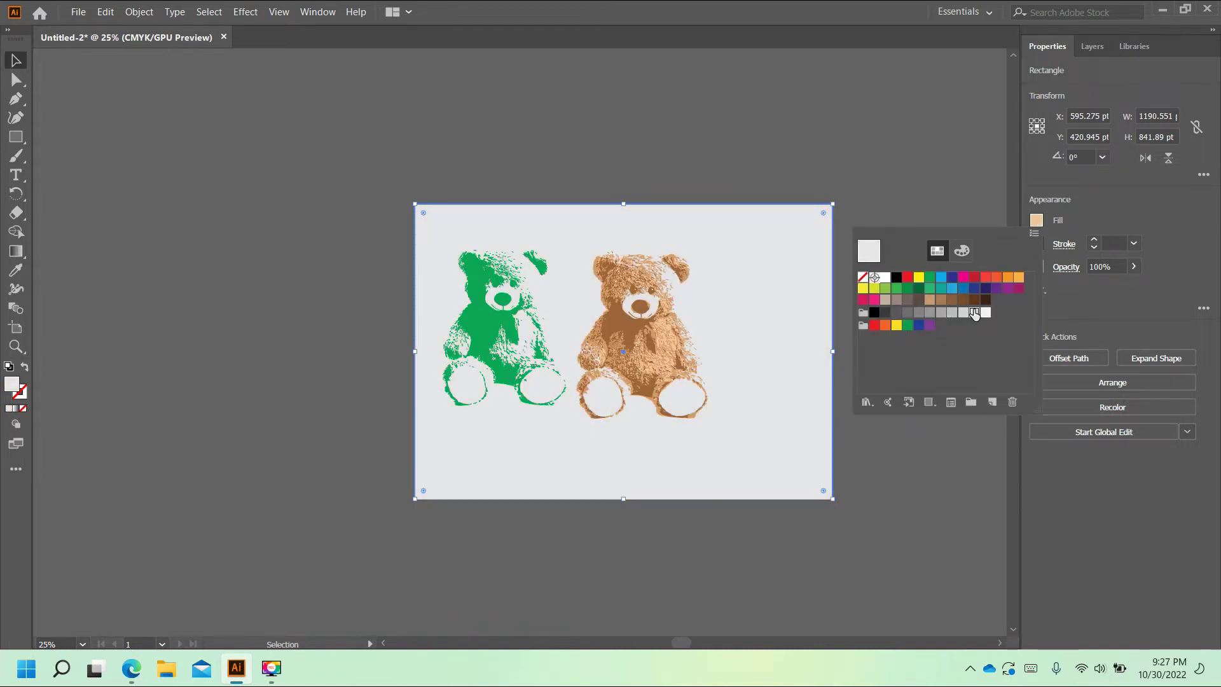
click(921, 172)
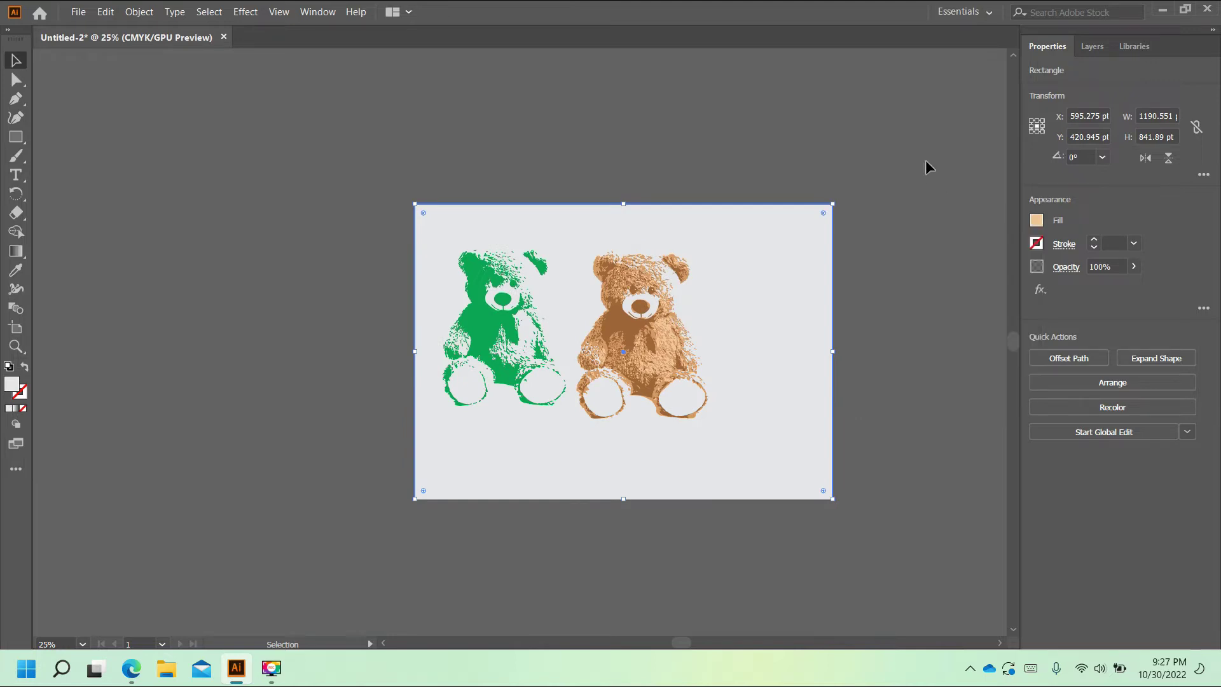
click(1092, 47)
- Lock the grey background rectangle in the Layers panel
click(1072, 70)
click(1050, 121)
click(801, 423)
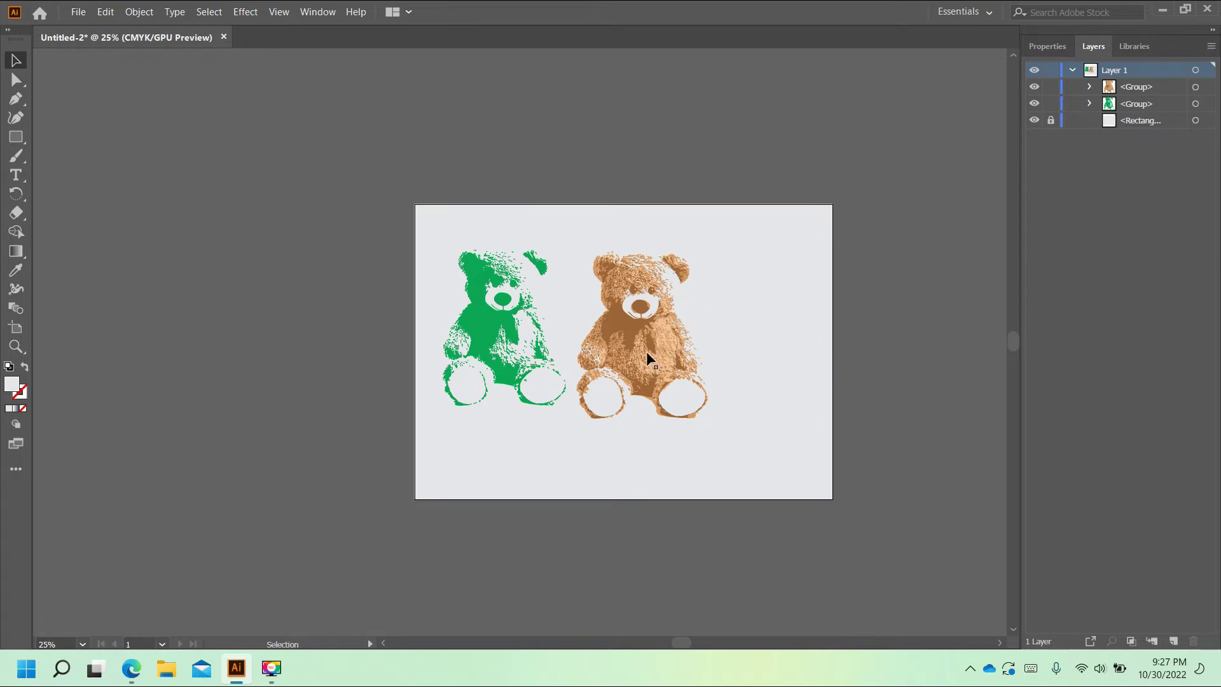
- Select both teddy bears, scale them down together, and zoom in to 50%
mouse_move(646, 351)
mouse_down()
mouse_move(696, 333)
mouse_move(650, 357)
mouse_up()
drag(444, 245, 730, 388)
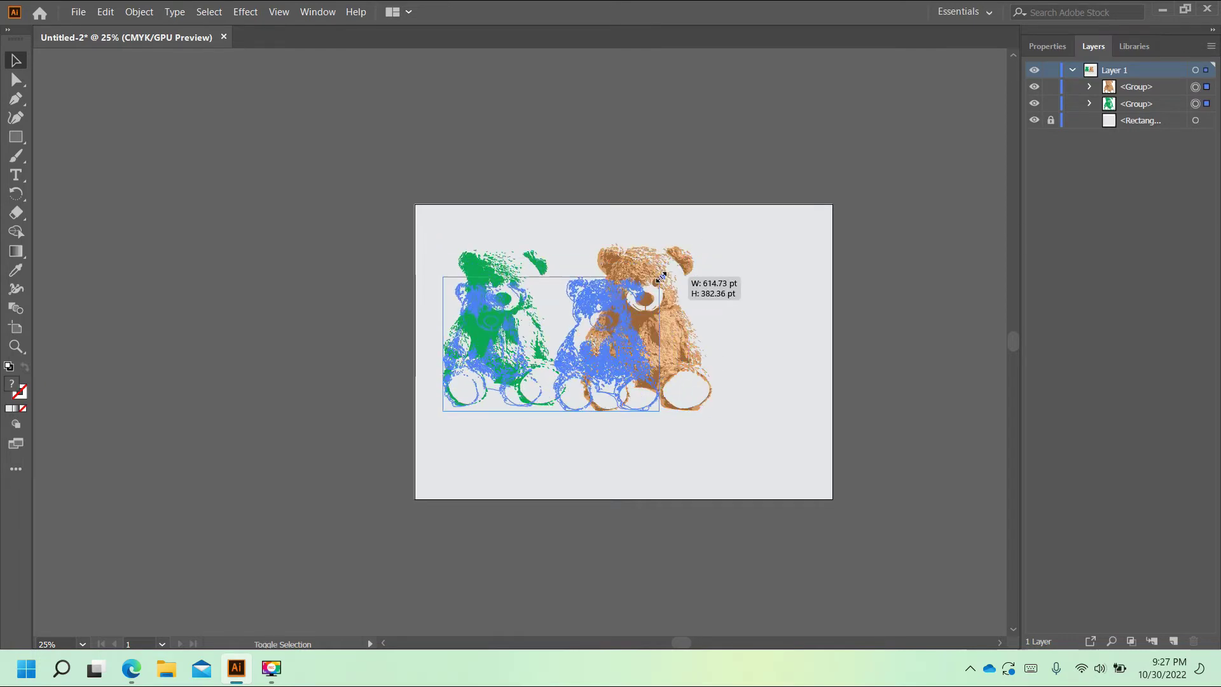
drag(710, 242, 650, 282)
click(763, 352)
key(ctrl+plus)
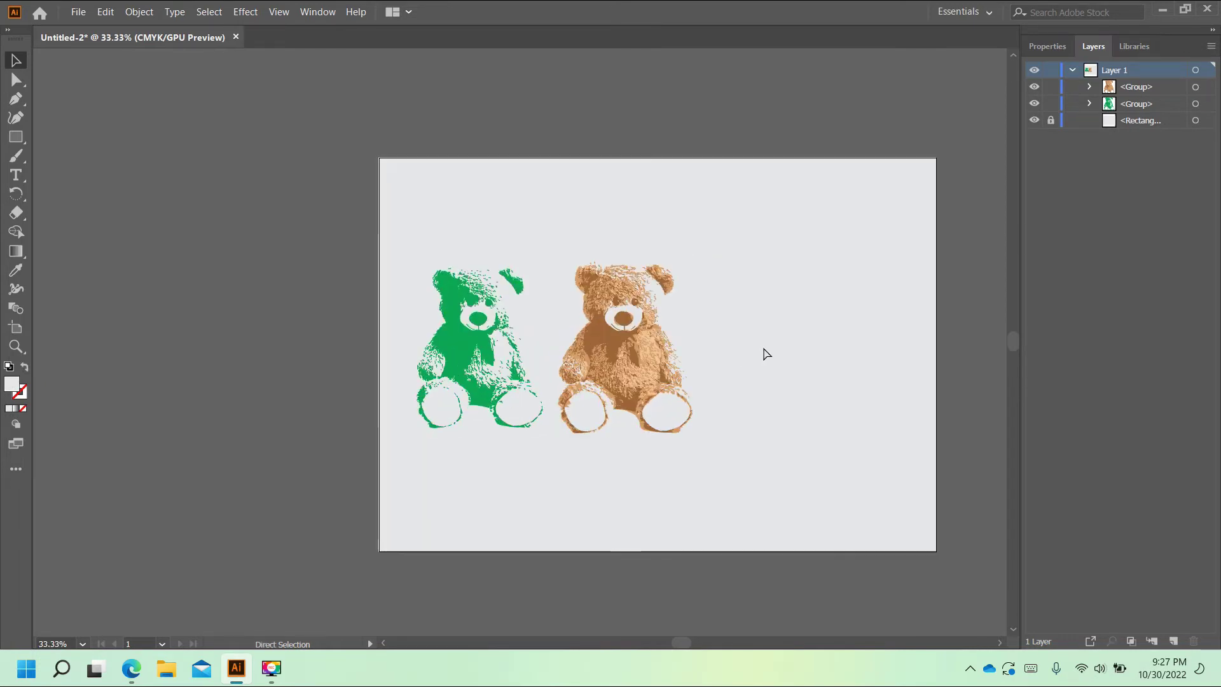
key(ctrl+plus)
drag(546, 300, 478, 346)
- Place the green and brown bears side by side near the top-left, brown resized to match
drag(396, 375, 376, 265)
drag(633, 354, 600, 250)
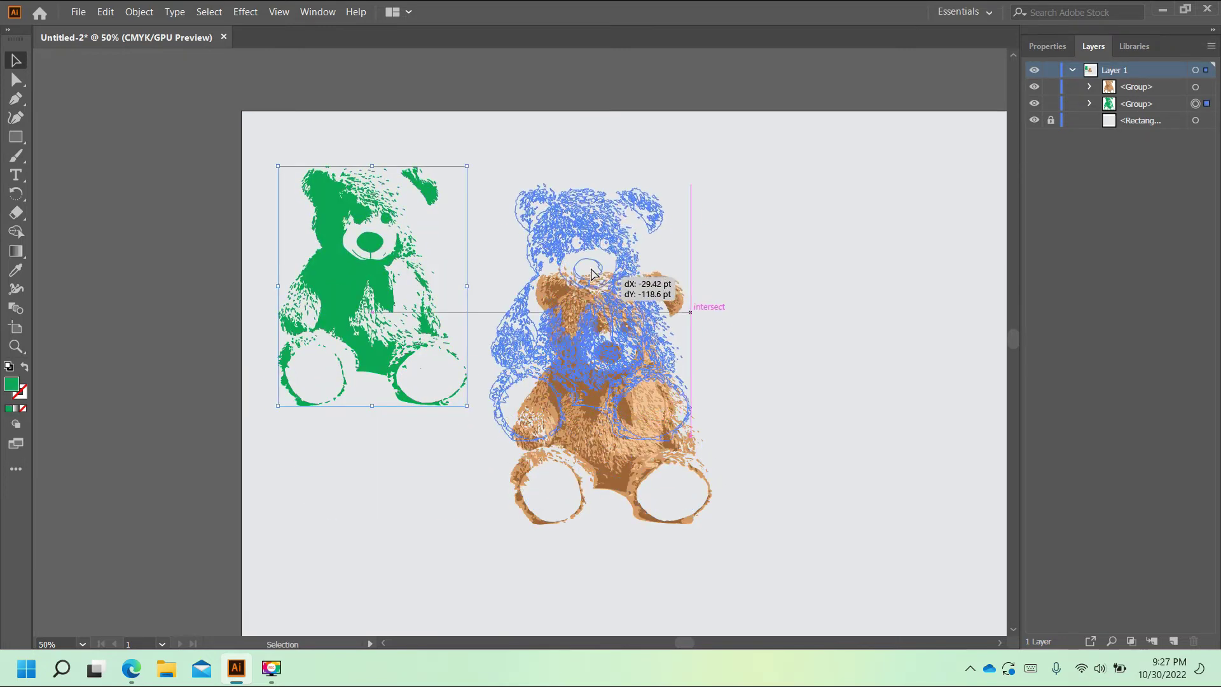
drag(680, 167, 667, 177)
drag(607, 278, 616, 272)
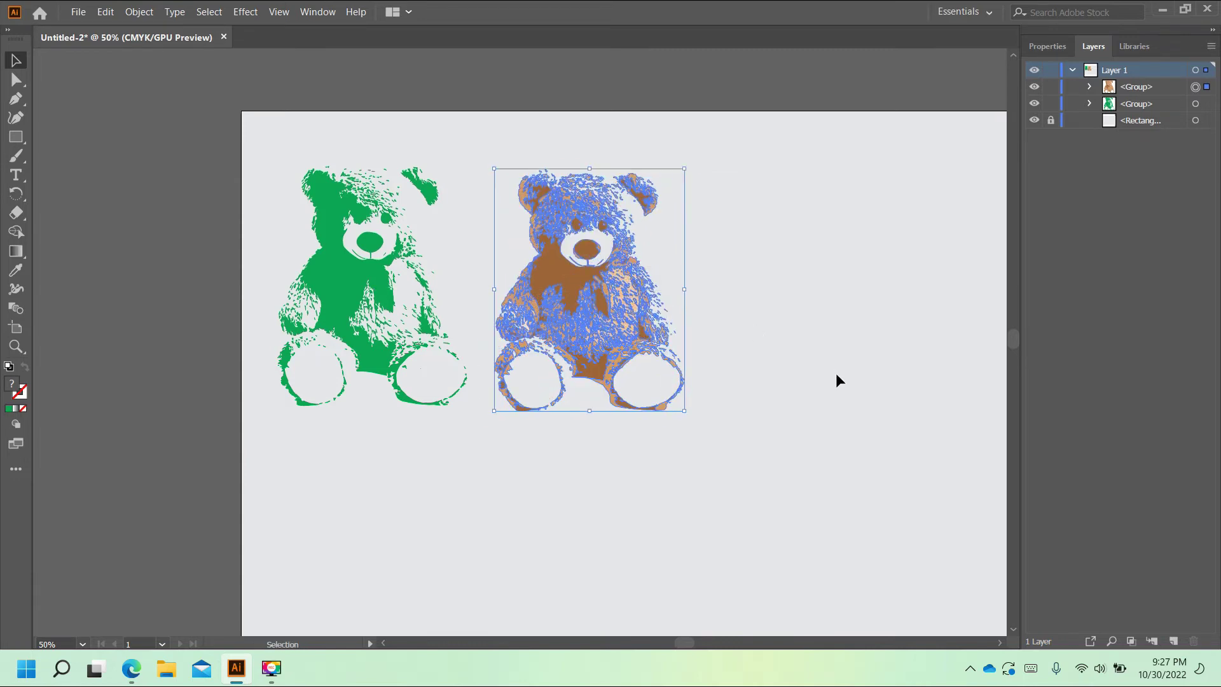
click(815, 371)
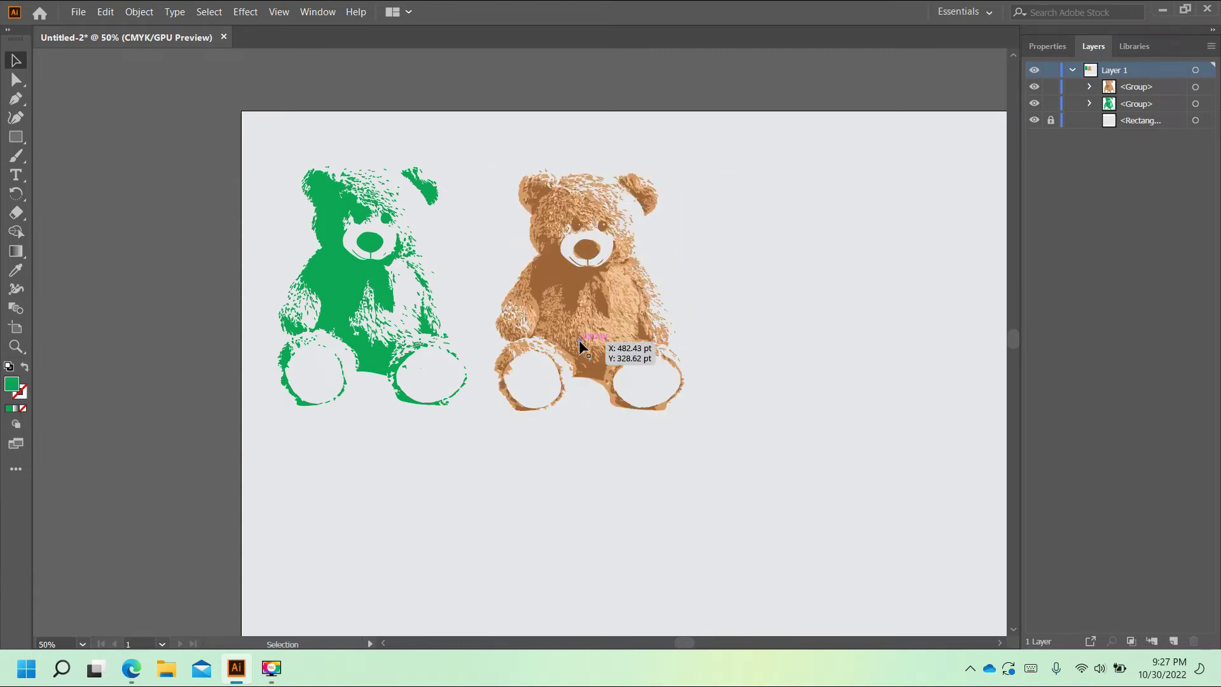
click(616, 339)
click(857, 371)
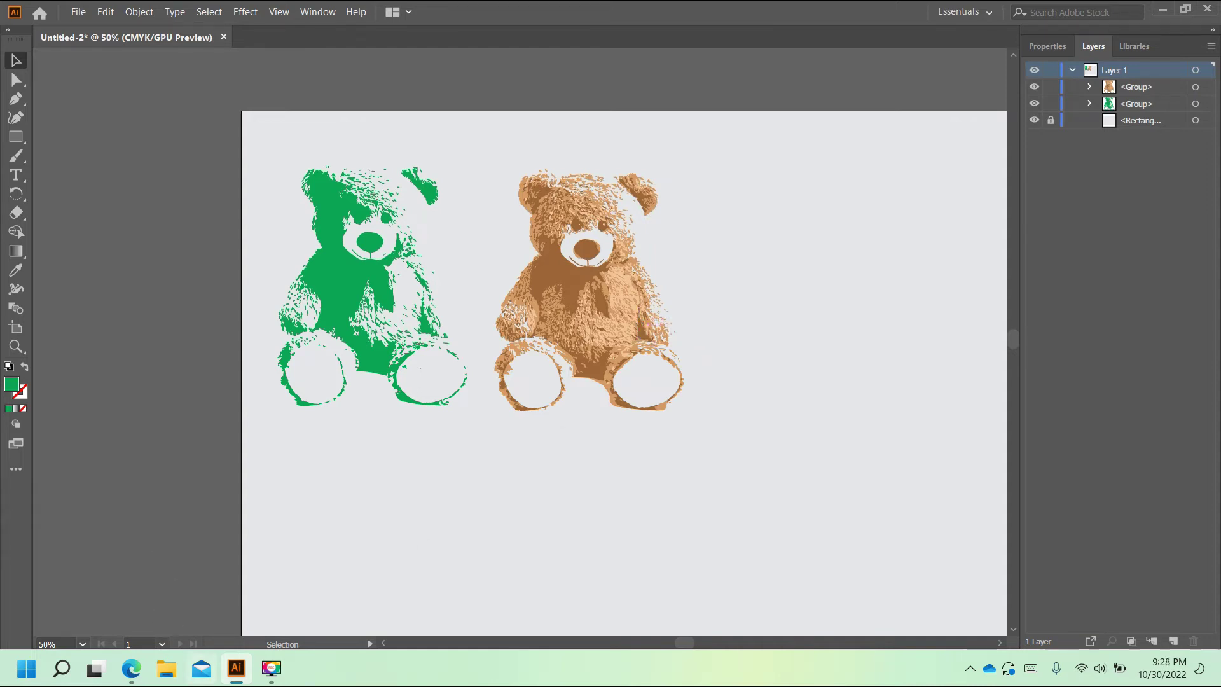
click(131, 667)
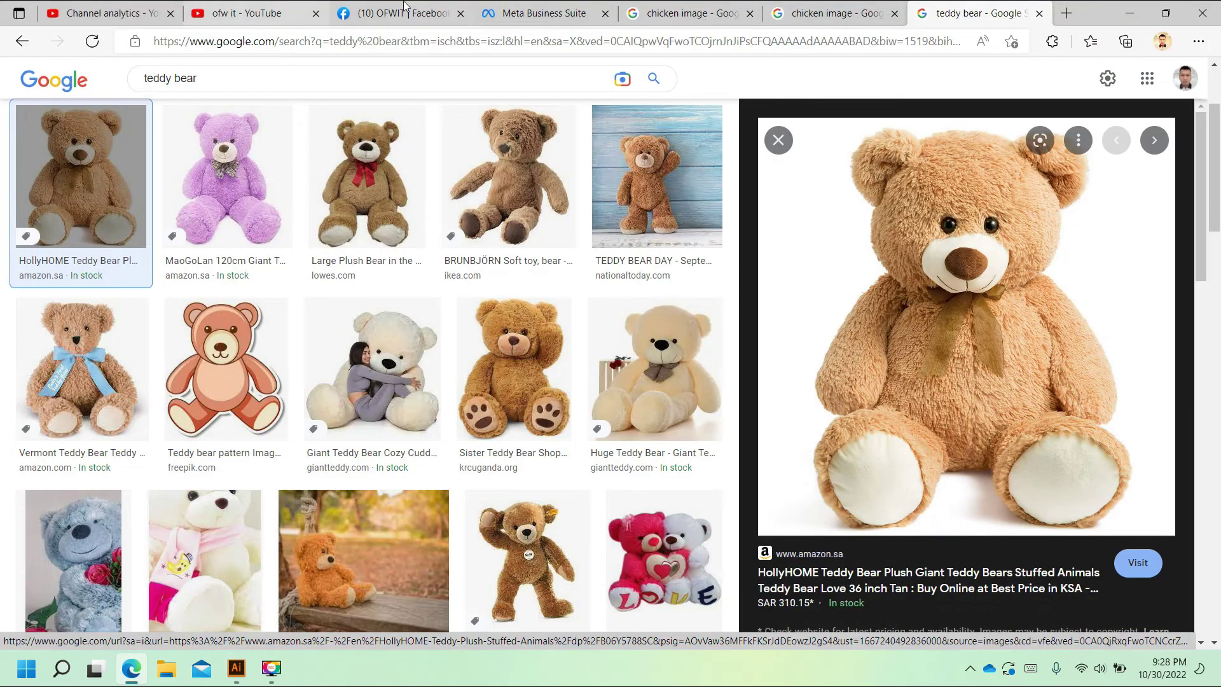
- Copy the white chicken photo from Edge's image results and return to Illustrator
click(795, 14)
right_click(574, 185)
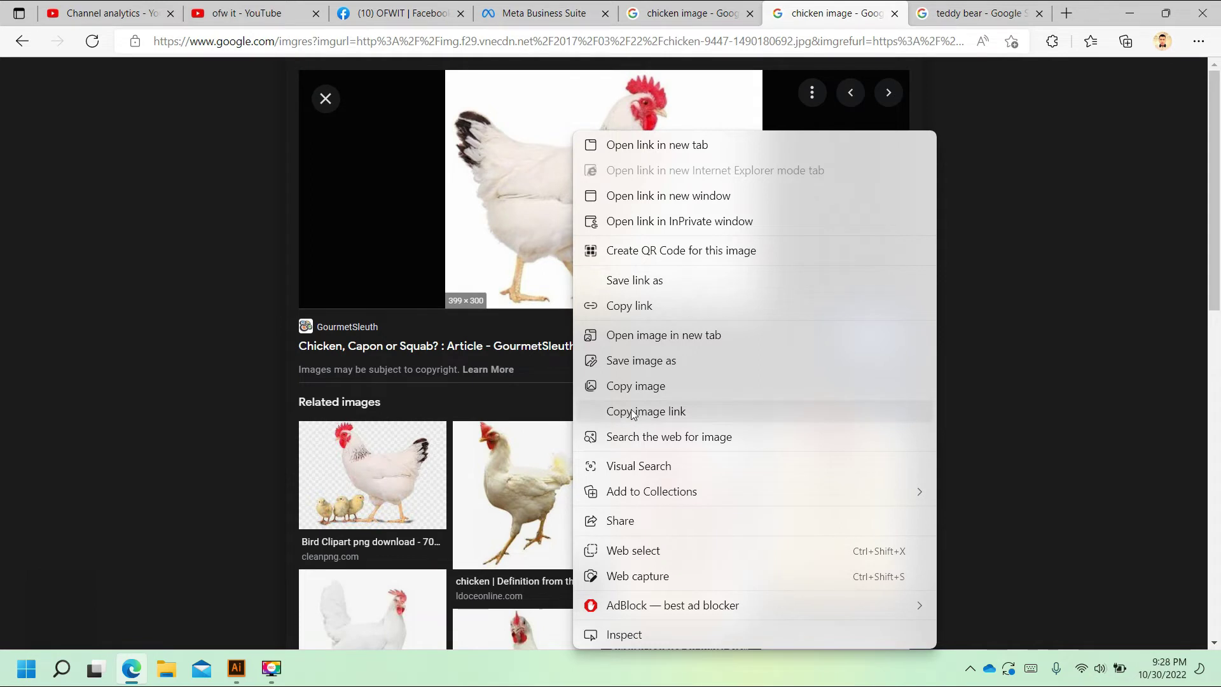
click(644, 386)
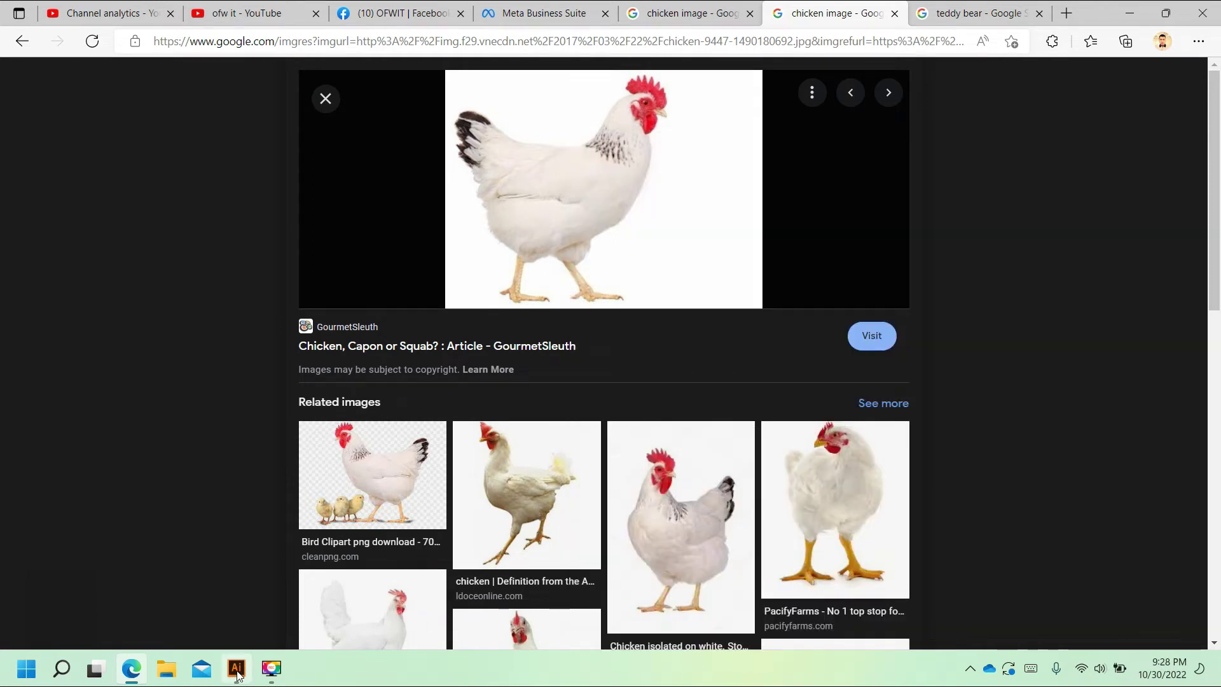
click(236, 668)
- Paste the white chicken photo and move it left of the artboard, off the bears
click(114, 14)
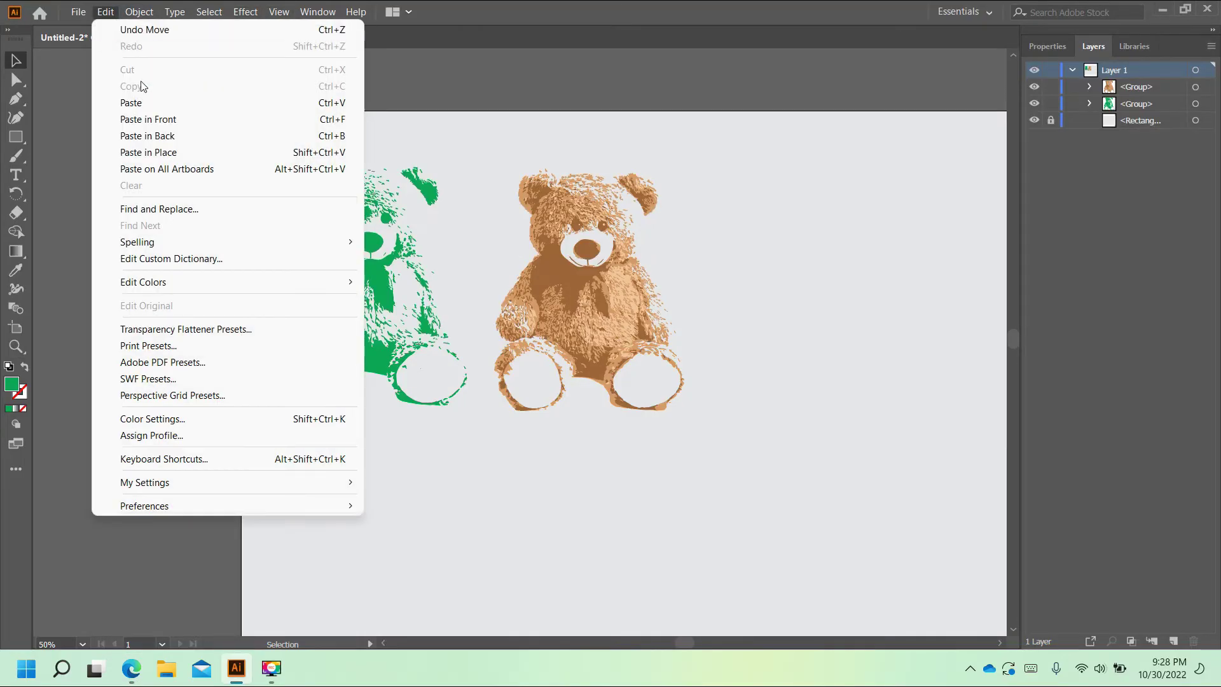
click(130, 102)
drag(509, 333, 234, 330)
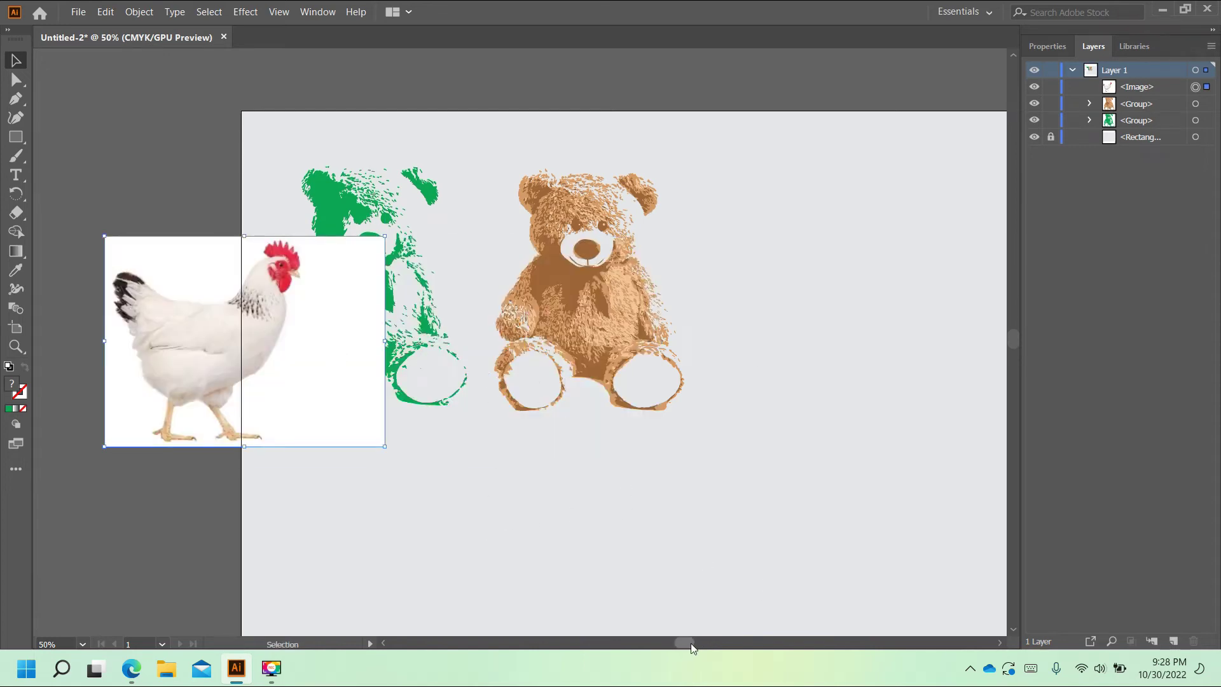
drag(691, 643, 668, 643)
drag(667, 415, 457, 414)
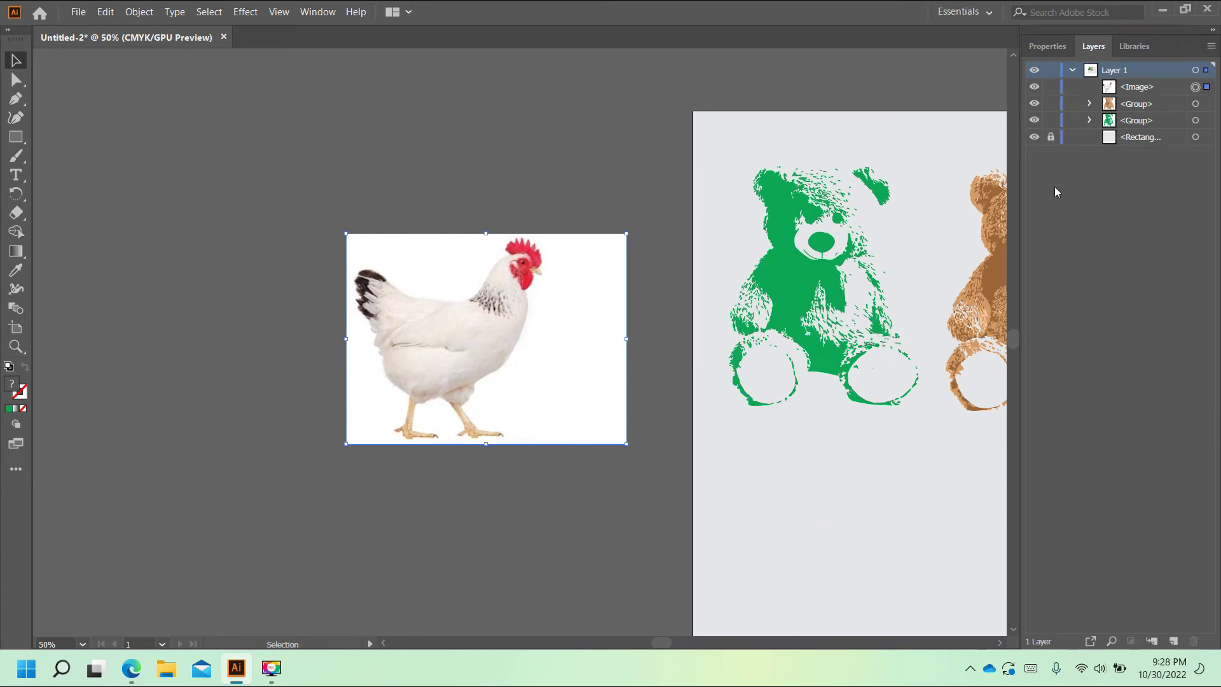
- Try the default and 16 Colors Image Trace presets on the chicken, undoing each
click(1048, 47)
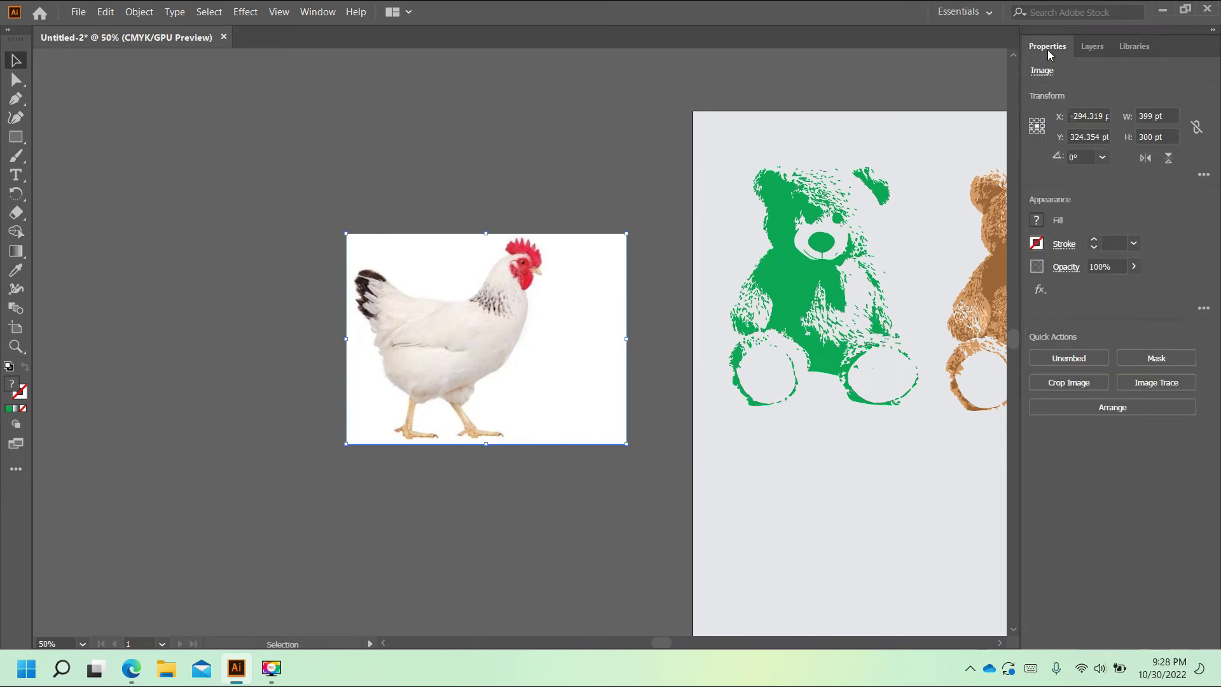
click(1143, 383)
click(1081, 424)
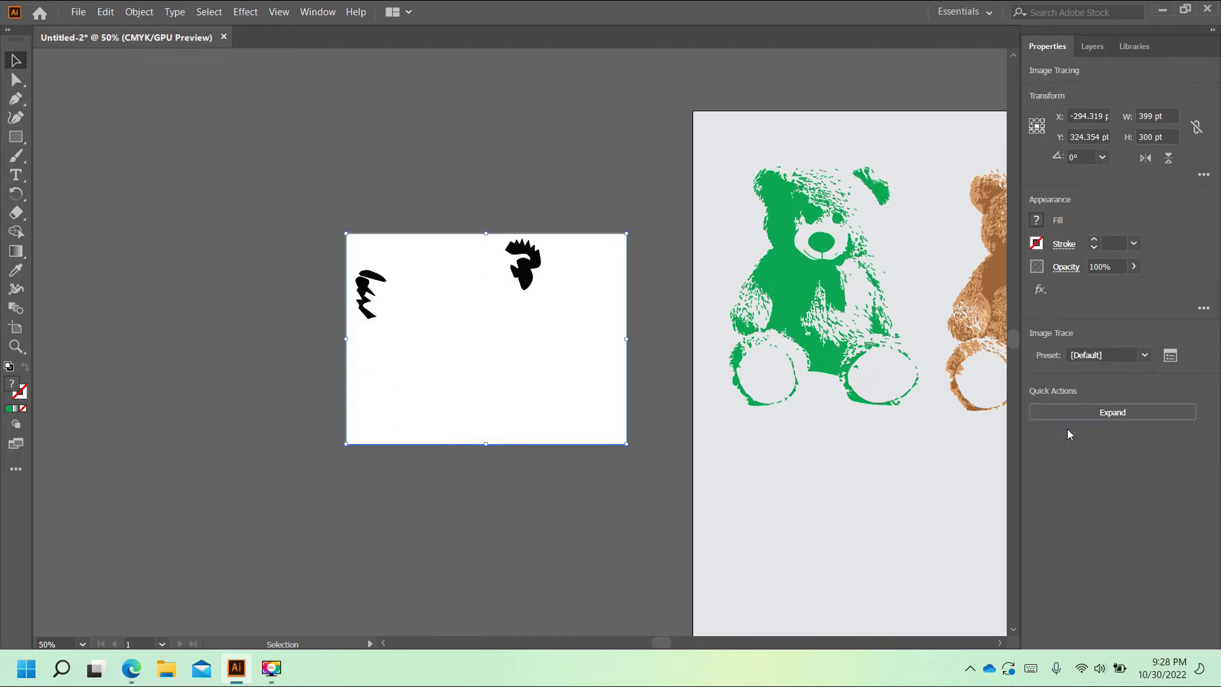
click(136, 13)
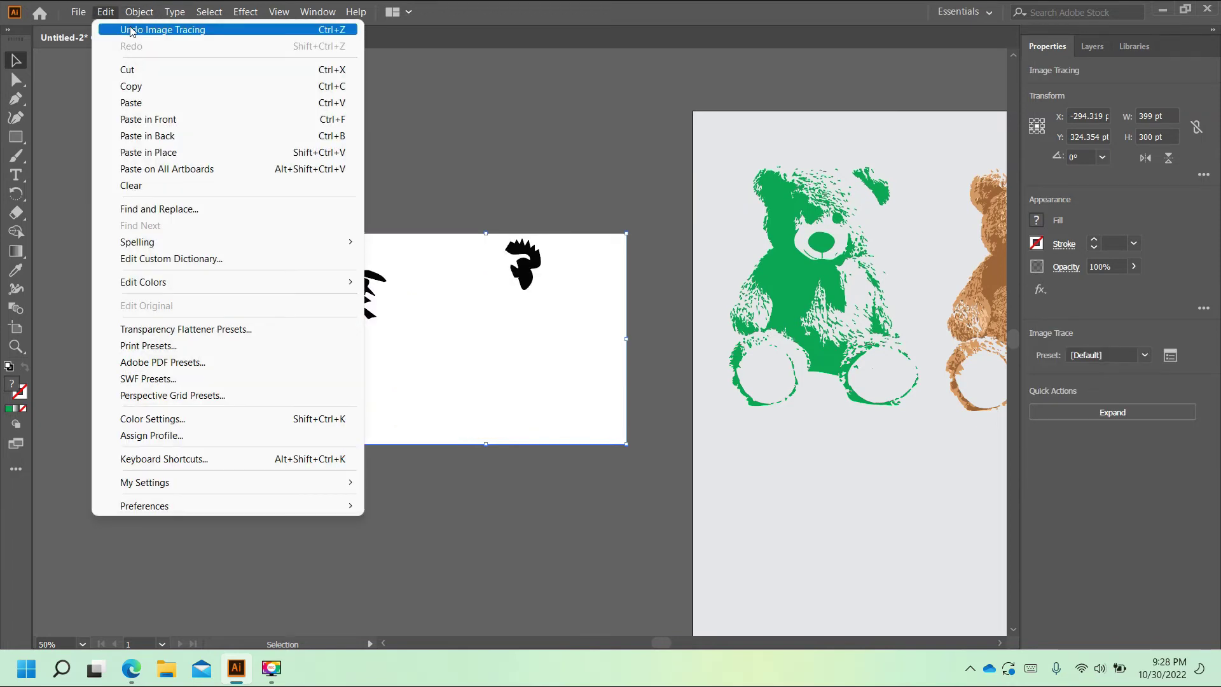
click(164, 31)
click(1138, 382)
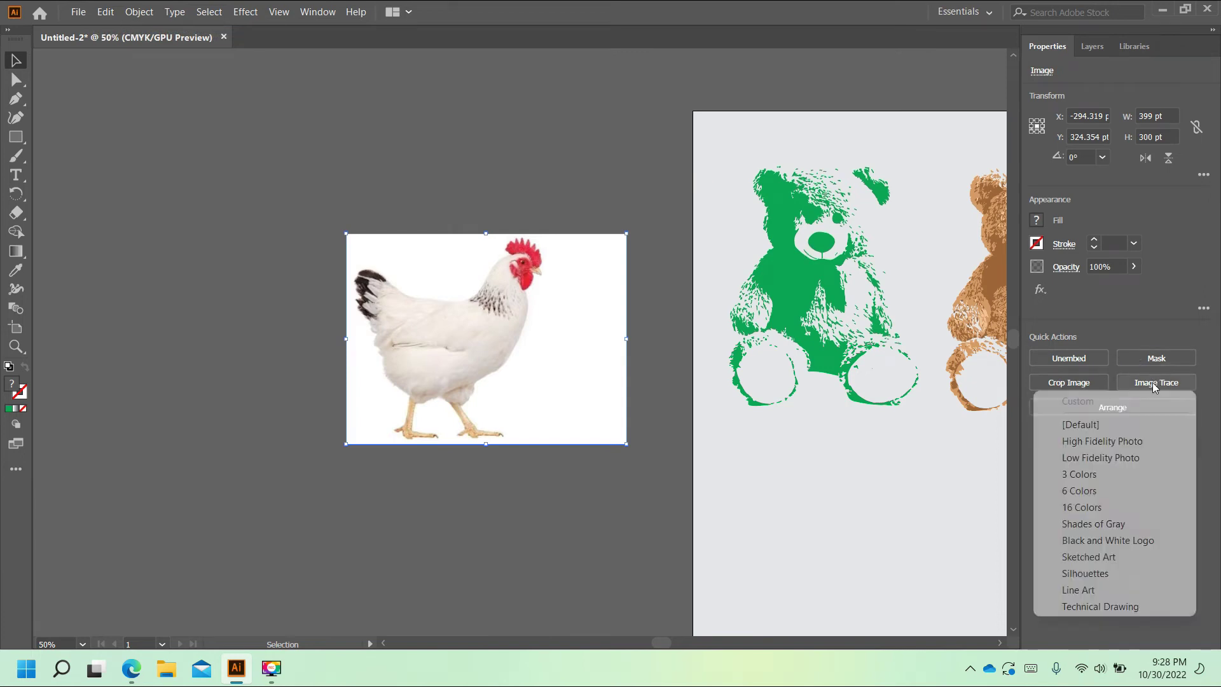
click(1096, 506)
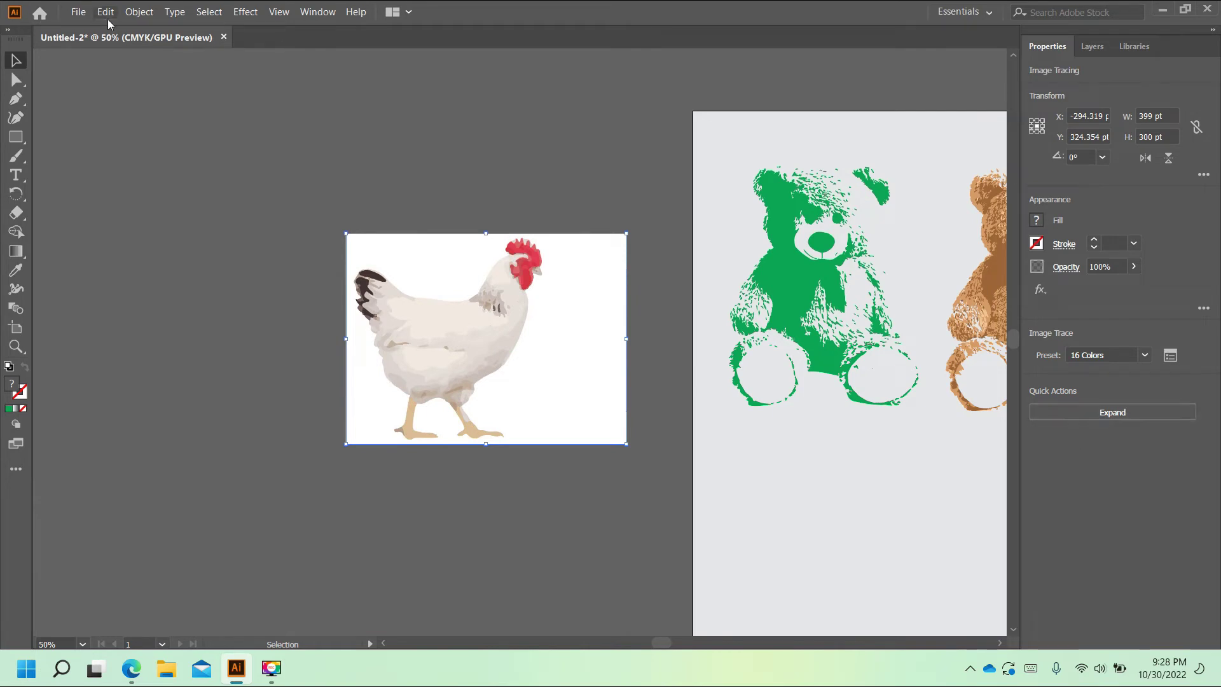
click(139, 13)
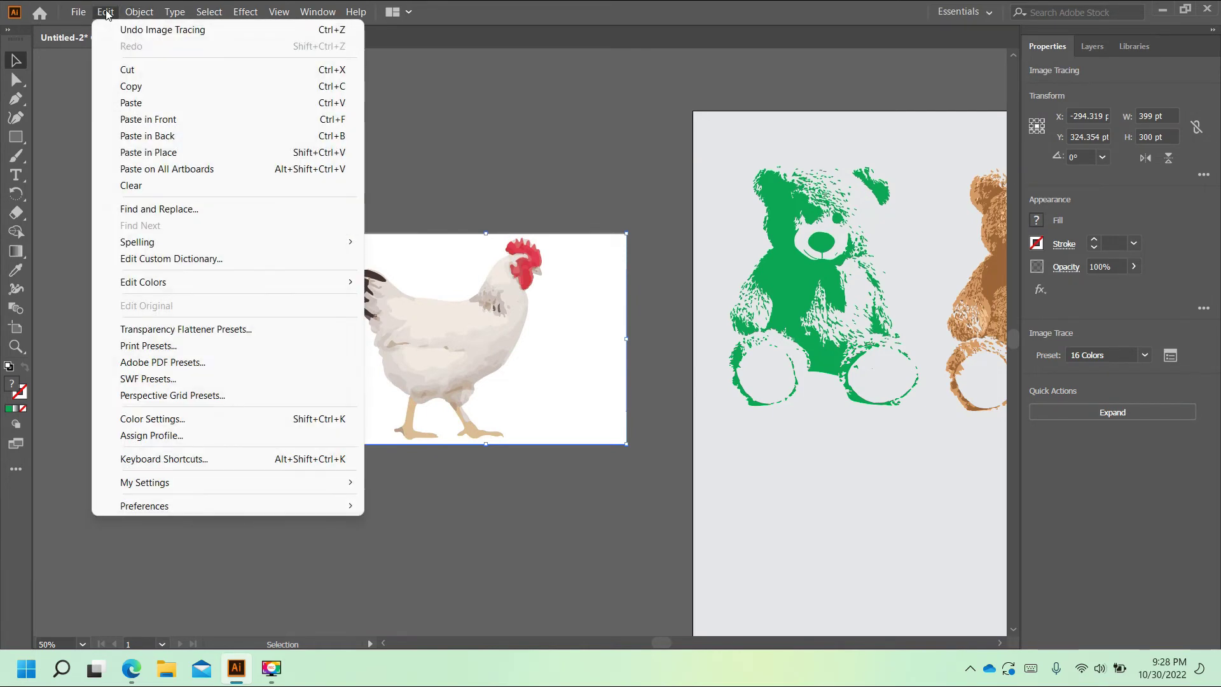
click(152, 29)
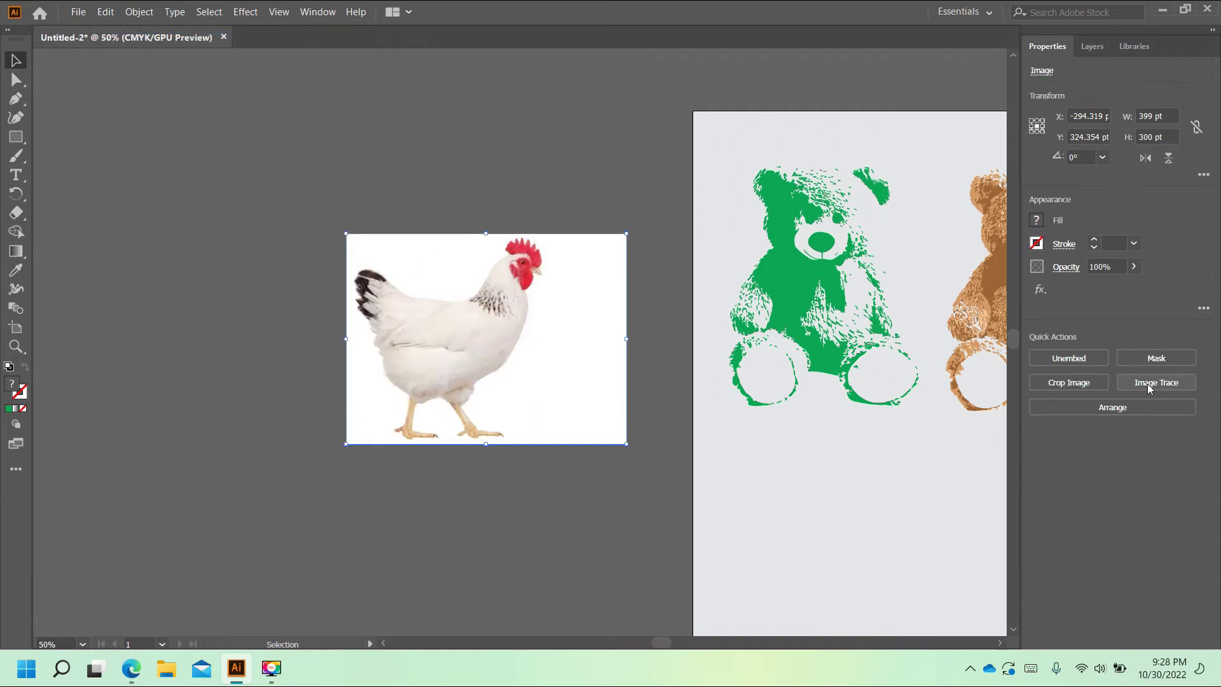
- Try then undo Black and White Logo, then trace with 6 Colors and expand
click(1181, 385)
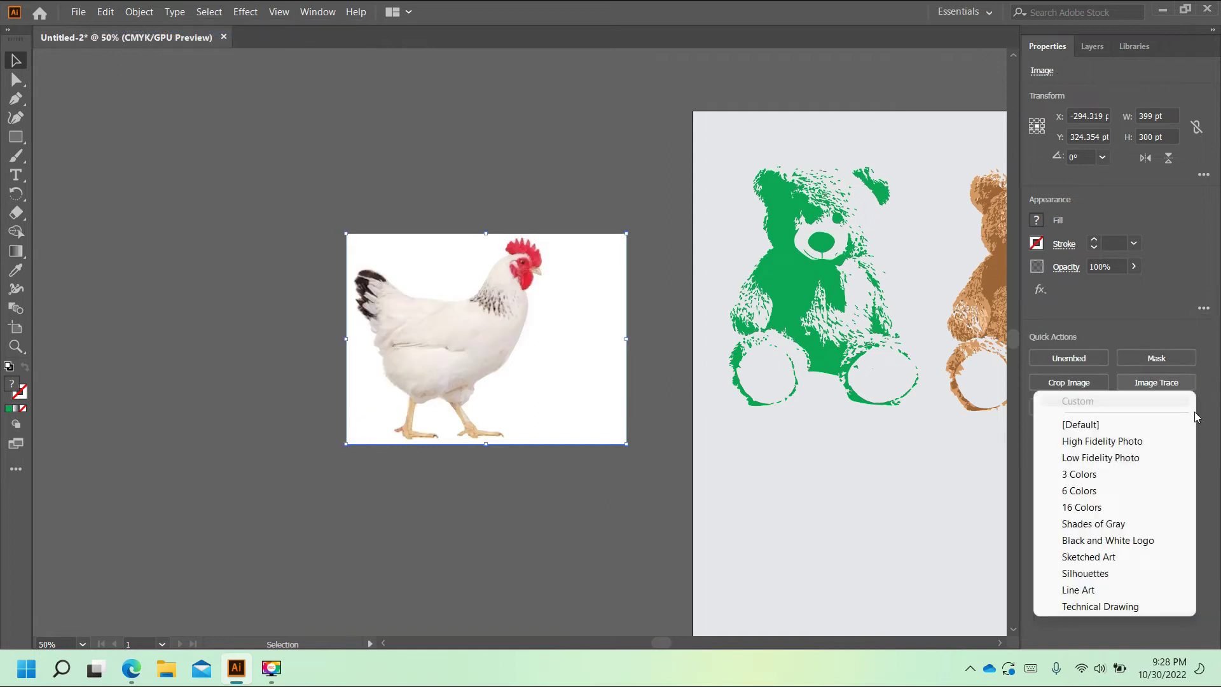
click(1136, 546)
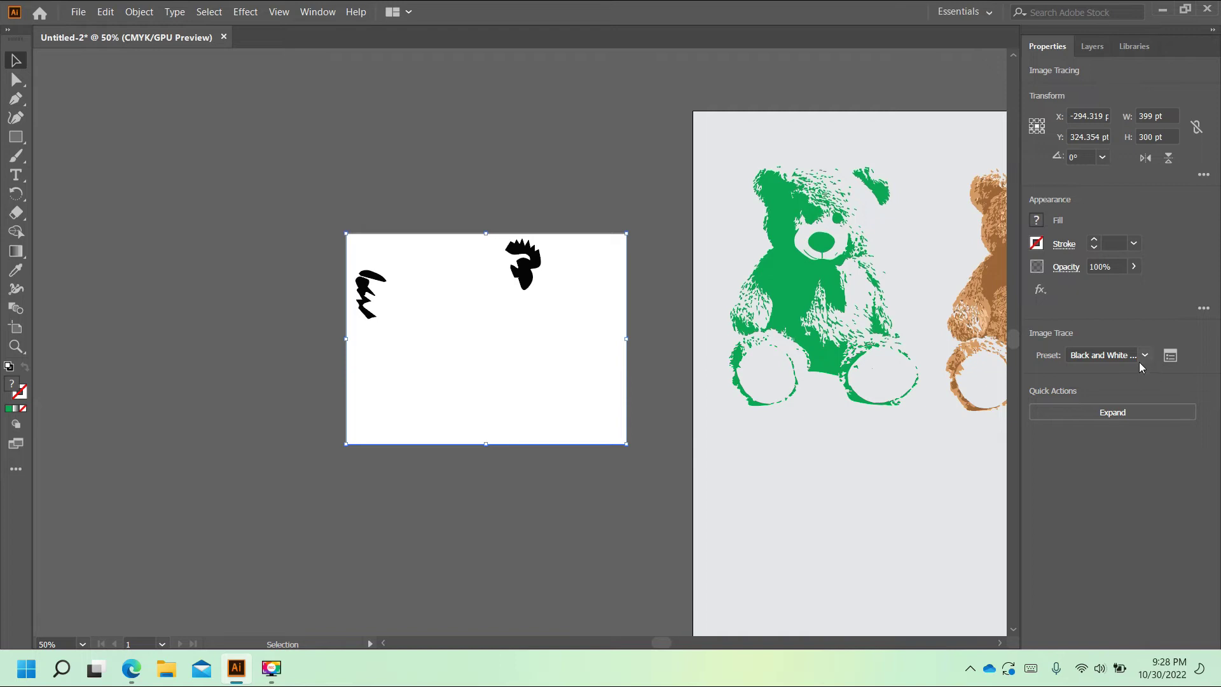
click(139, 11)
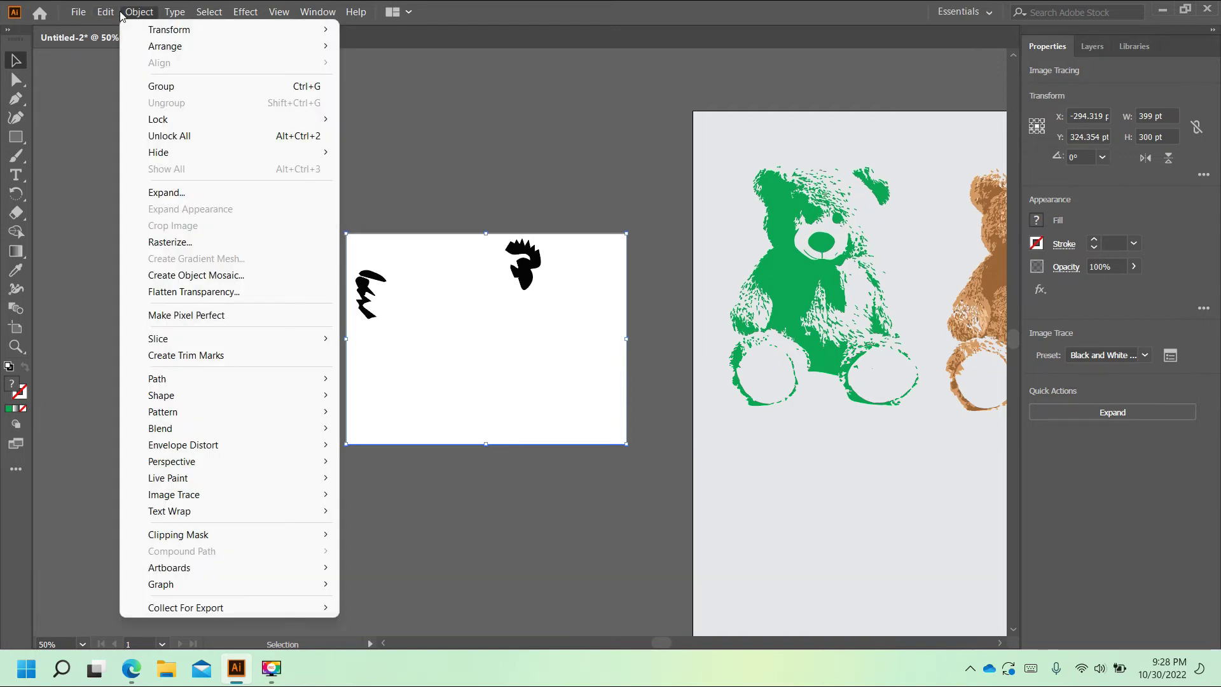
click(129, 35)
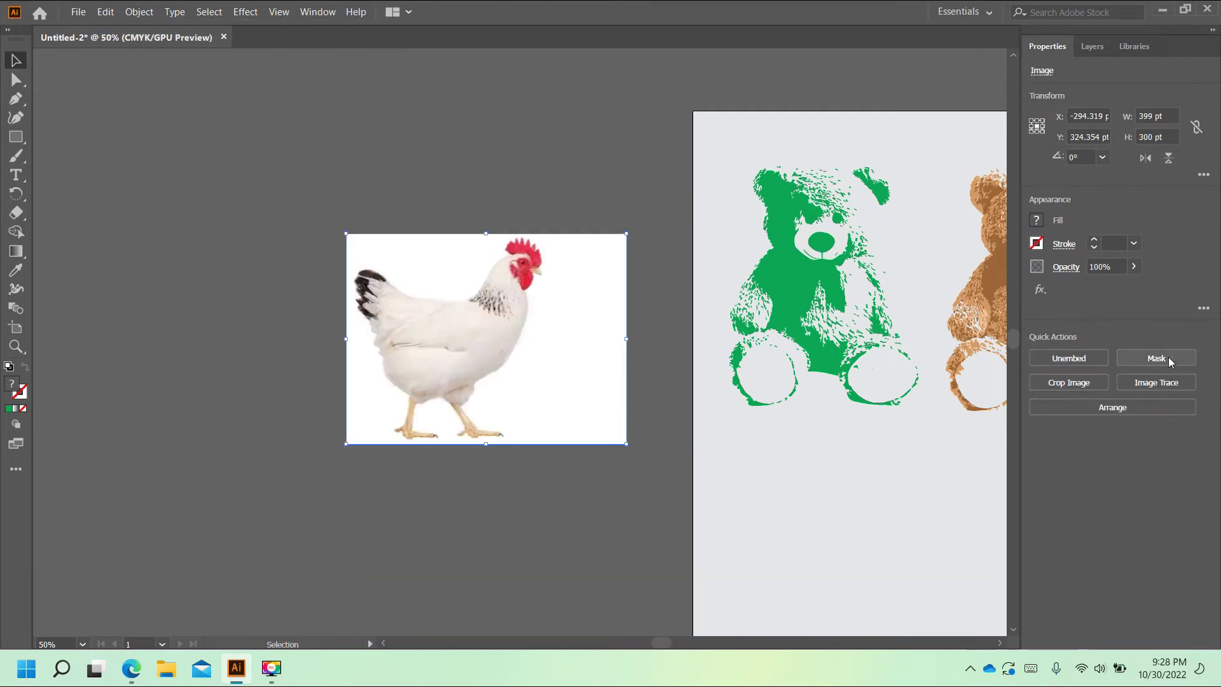
click(1151, 384)
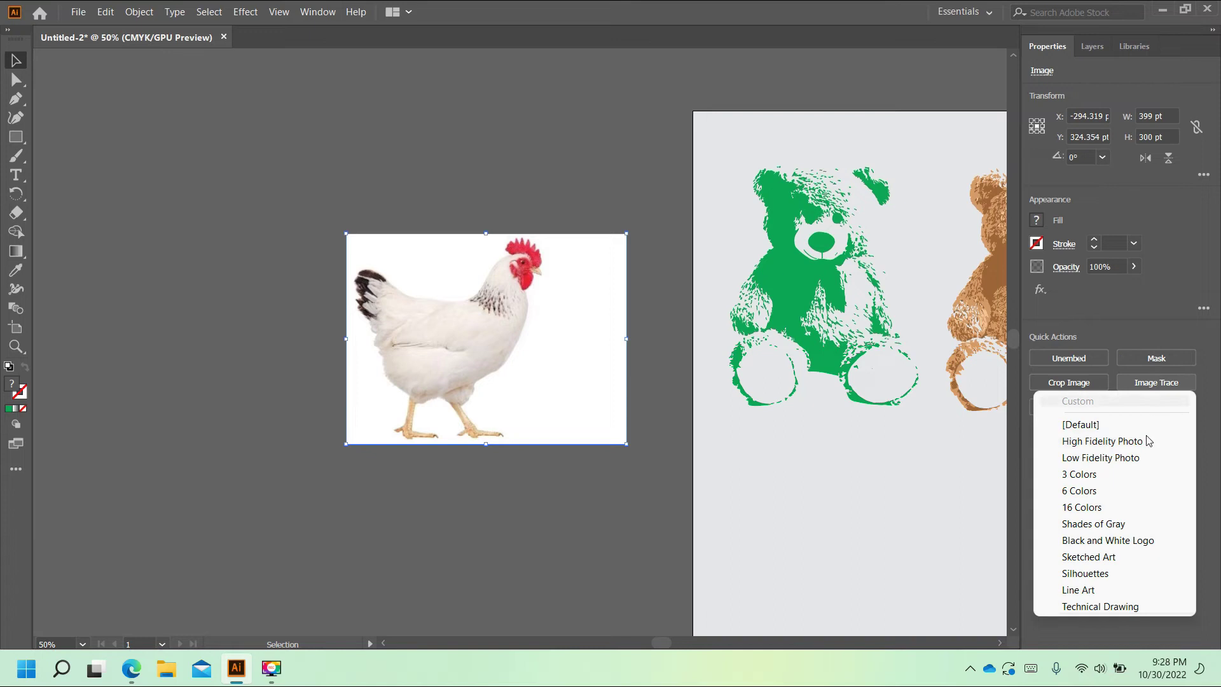
click(1096, 492)
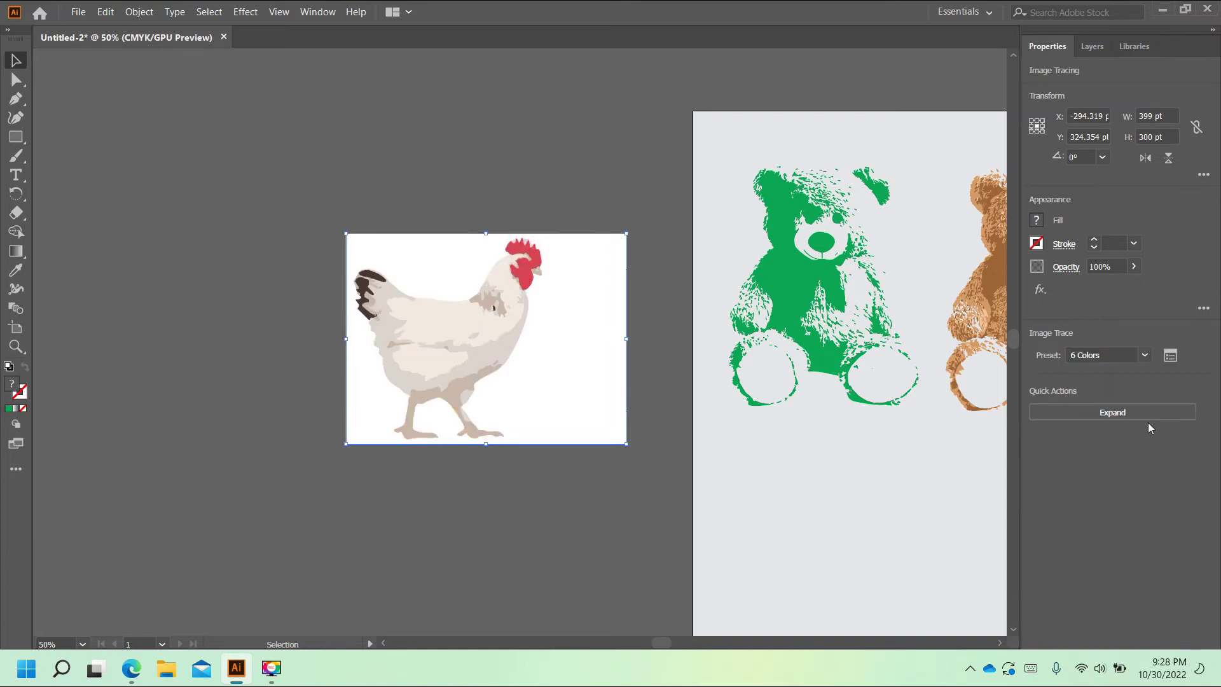
click(1128, 415)
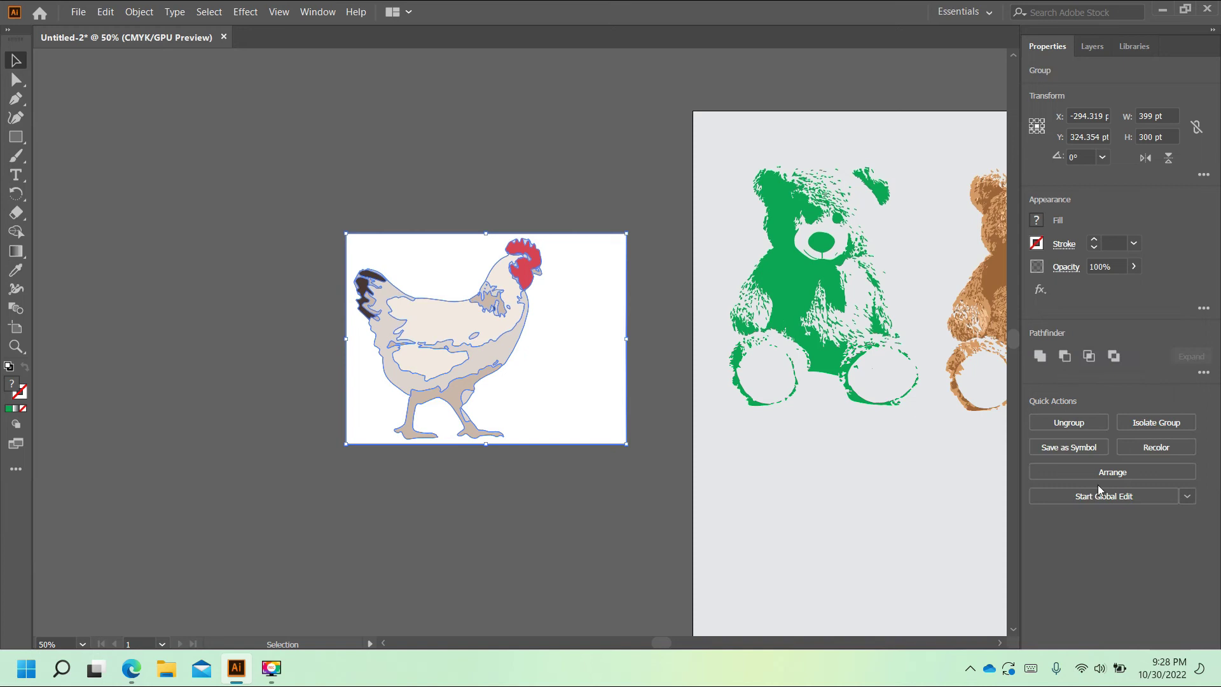
- Ungroup the traced chicken and delete its white background
click(1068, 422)
click(597, 443)
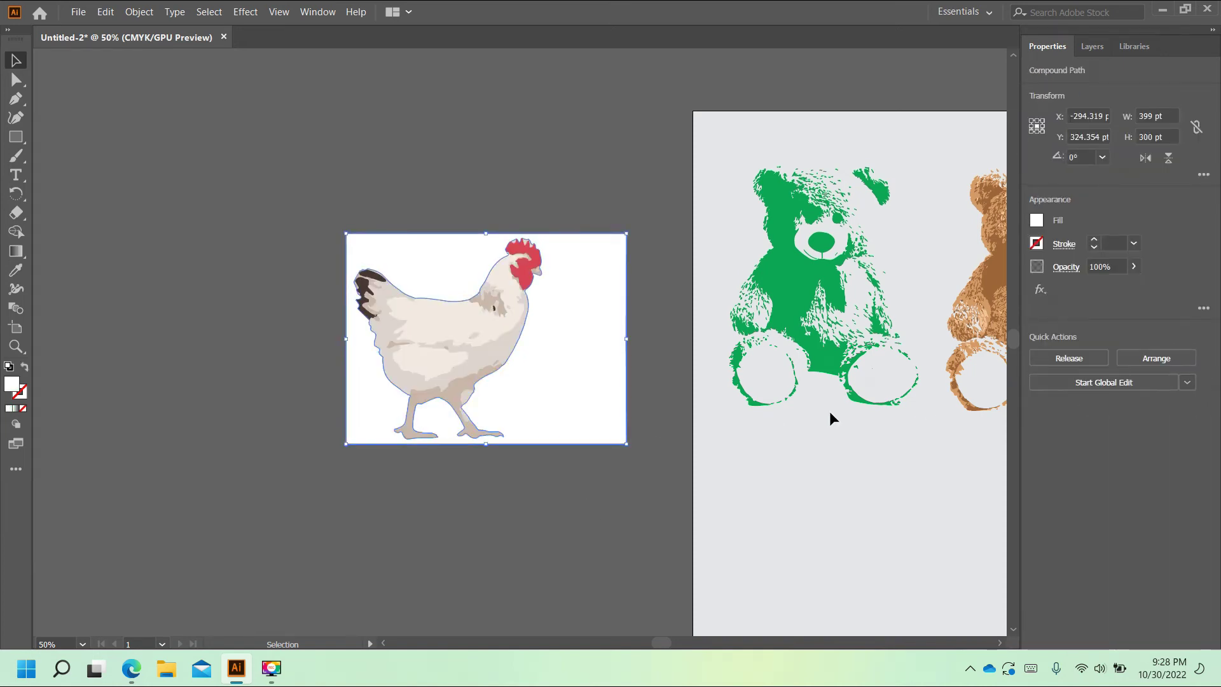
key(Delete)
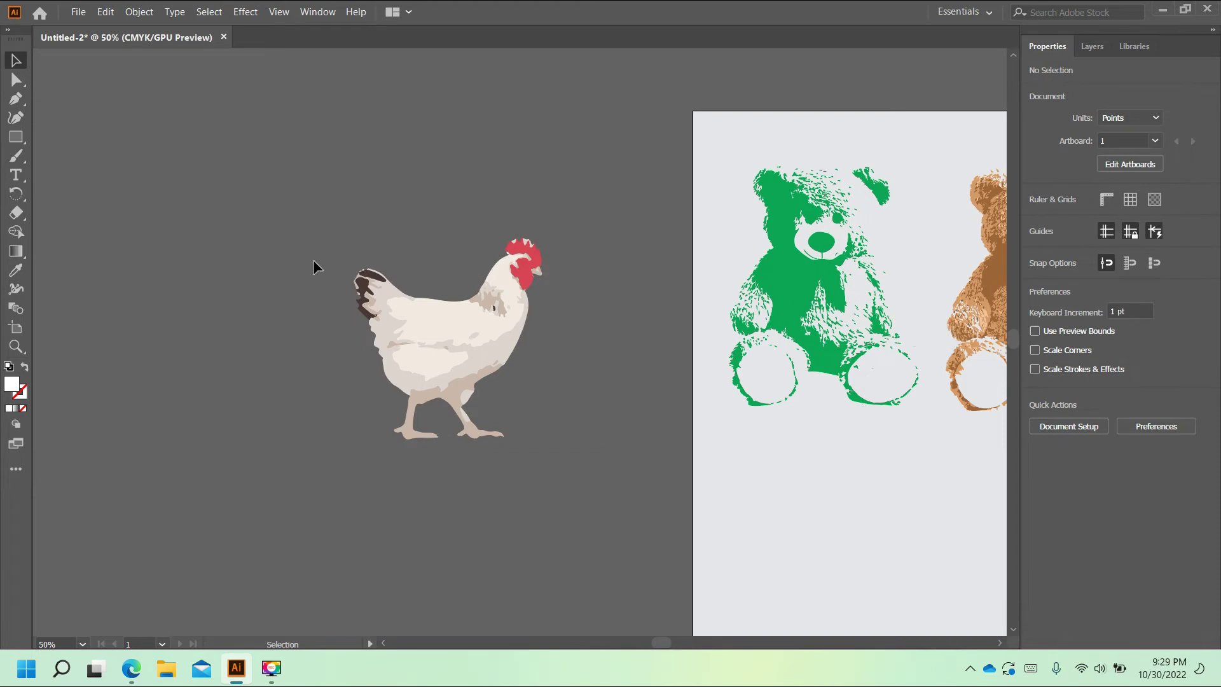
drag(590, 484, 588, 480)
click(578, 351)
- Recolour the chicken's red comb to an orange fill
click(528, 272)
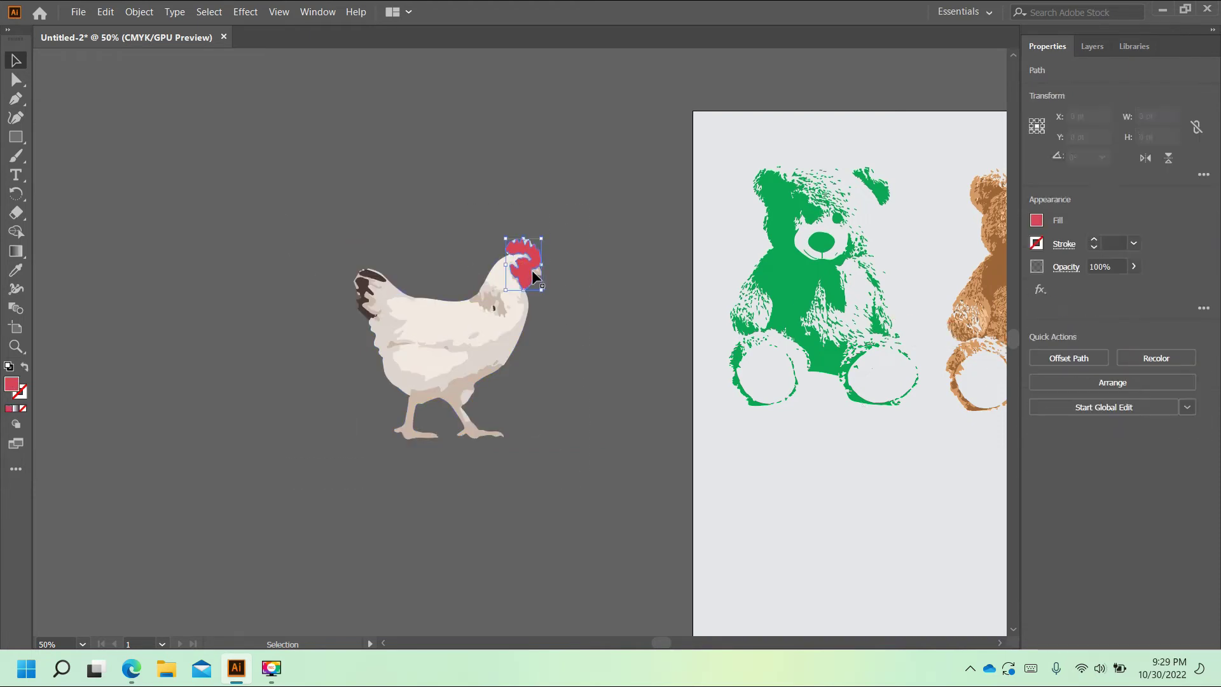
click(1036, 220)
click(1019, 280)
click(540, 410)
click(628, 400)
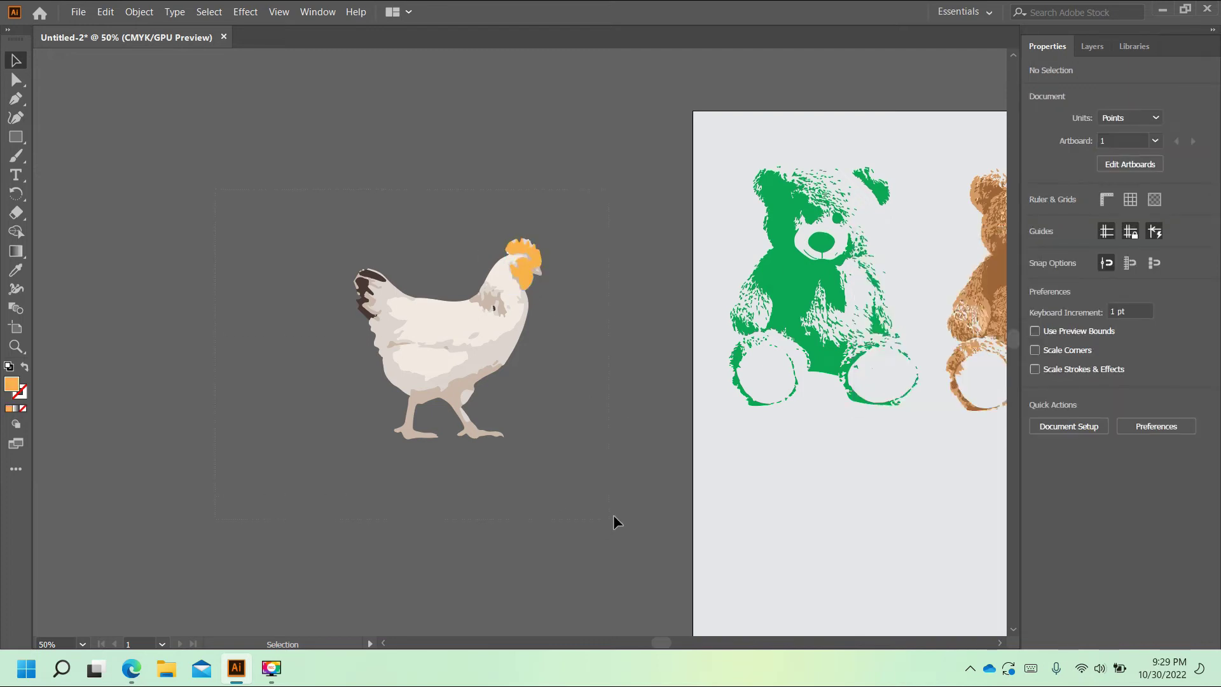
- Group the chicken's parts and place it on the artboard below the green bear
drag(613, 518, 346, 232)
right_click(446, 326)
click(488, 450)
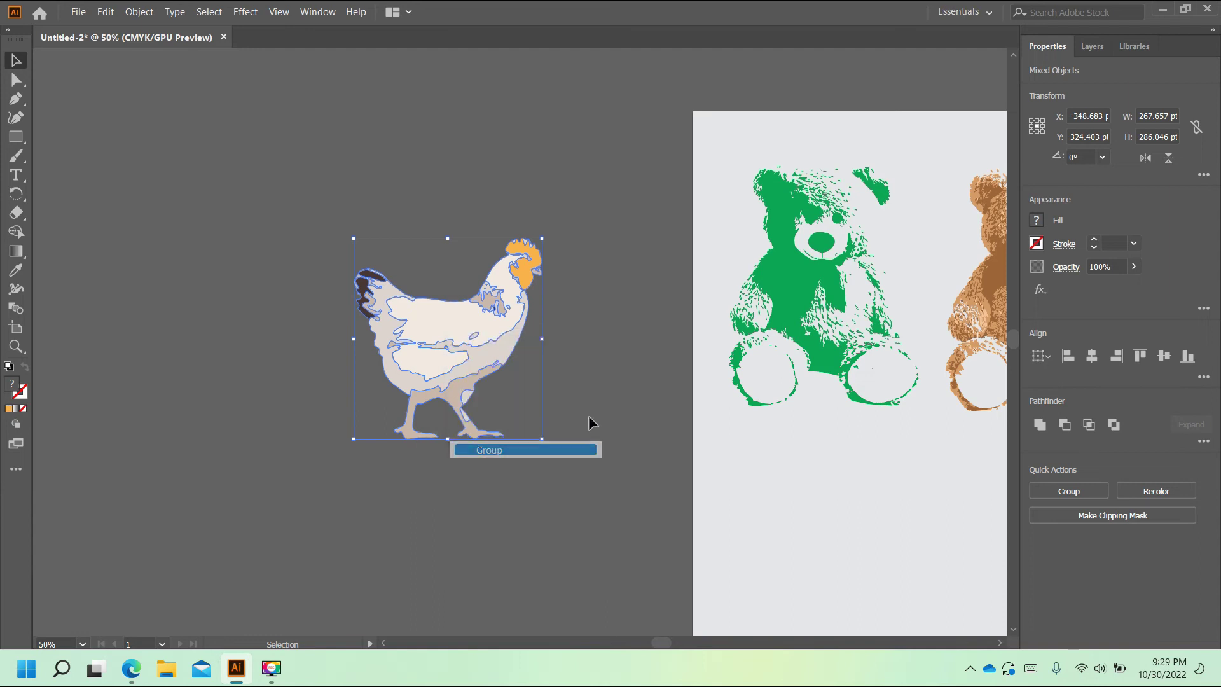
click(577, 395)
drag(448, 372, 808, 551)
click(501, 474)
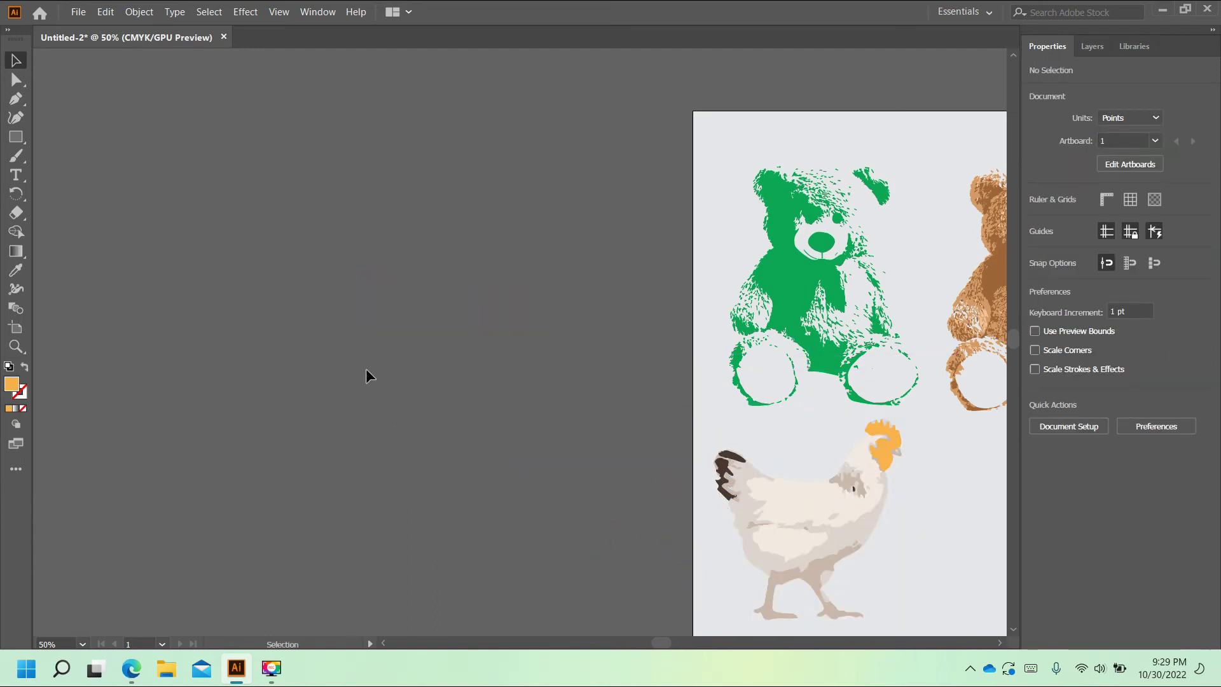
click(131, 668)
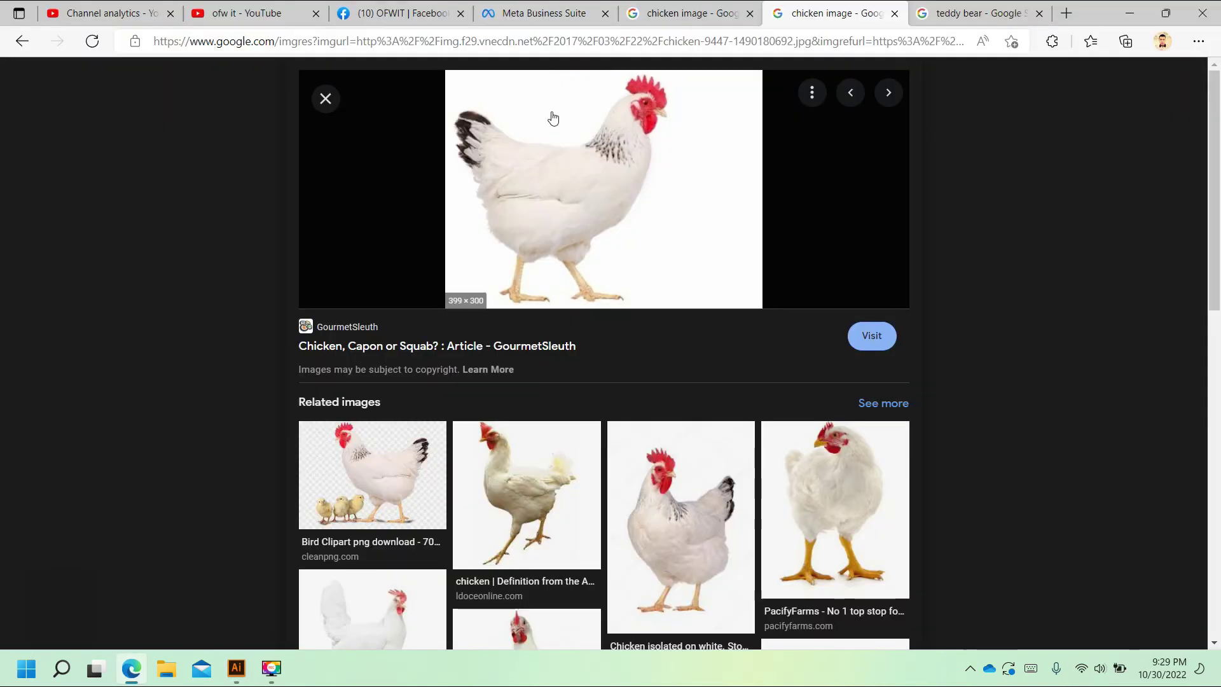
- Copy the brown hen photo from the chicken image results in Edge
click(673, 15)
scroll(953, 337, up, 4)
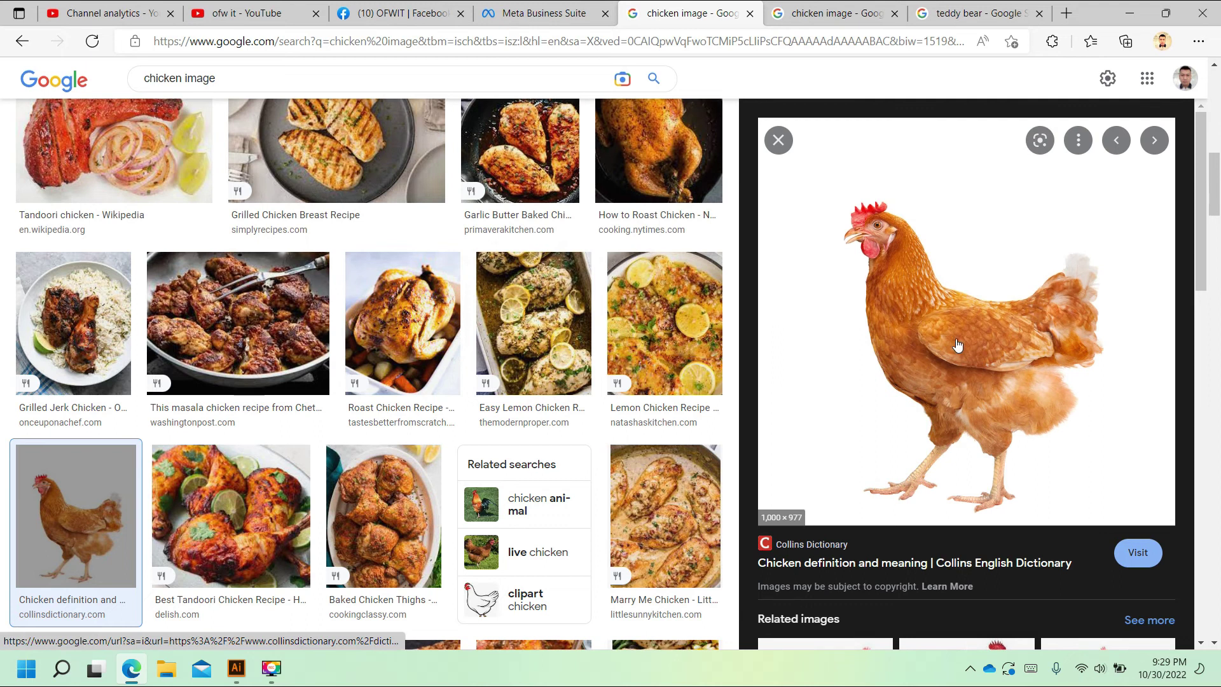
right_click(957, 345)
click(653, 387)
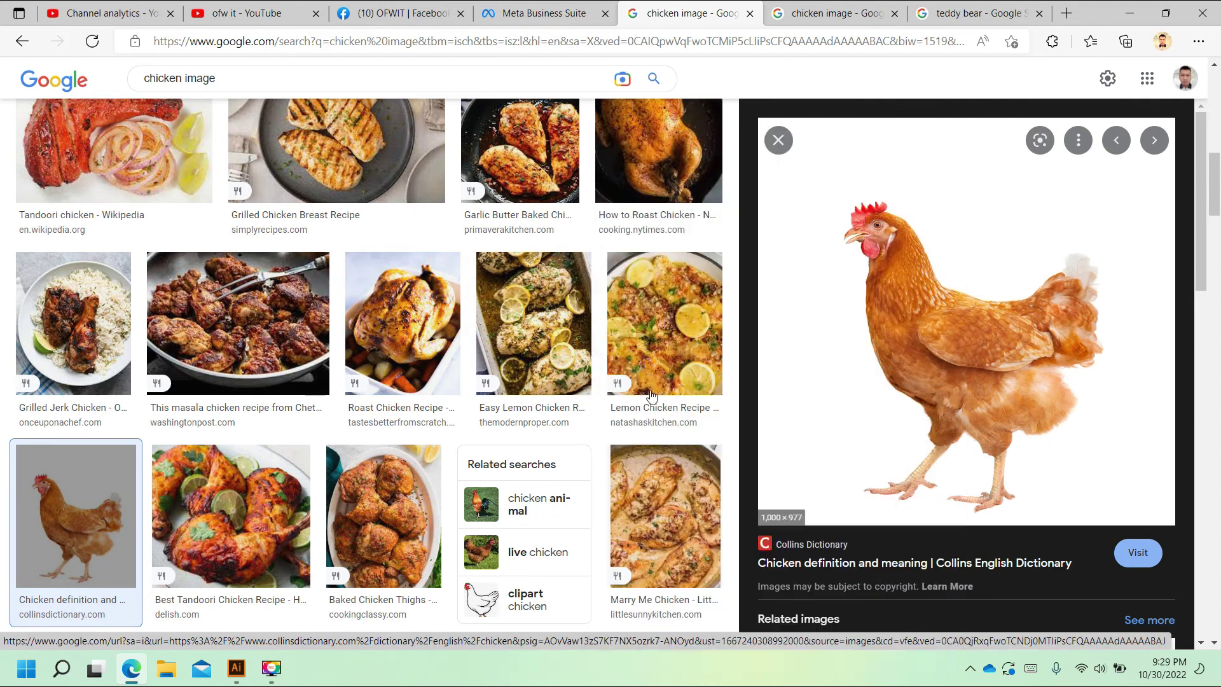
- Paste the brown hen photo, shrink it left of the artboard, and trace it with 3 Colors
click(234, 667)
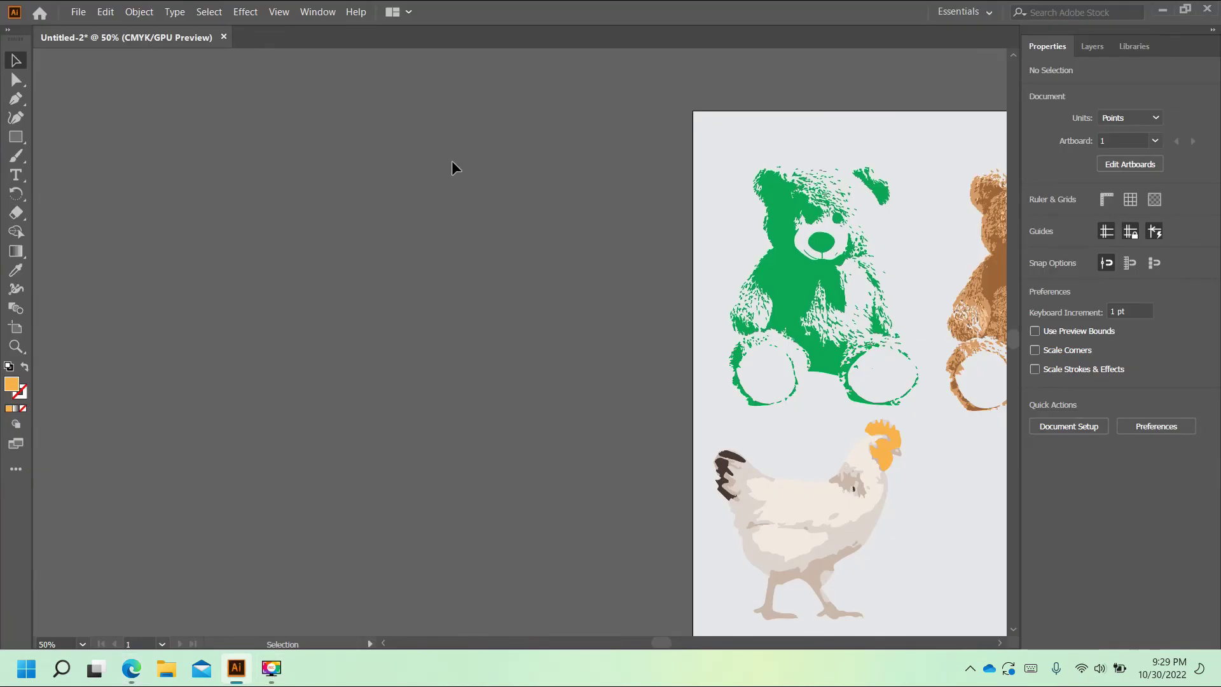
click(104, 12)
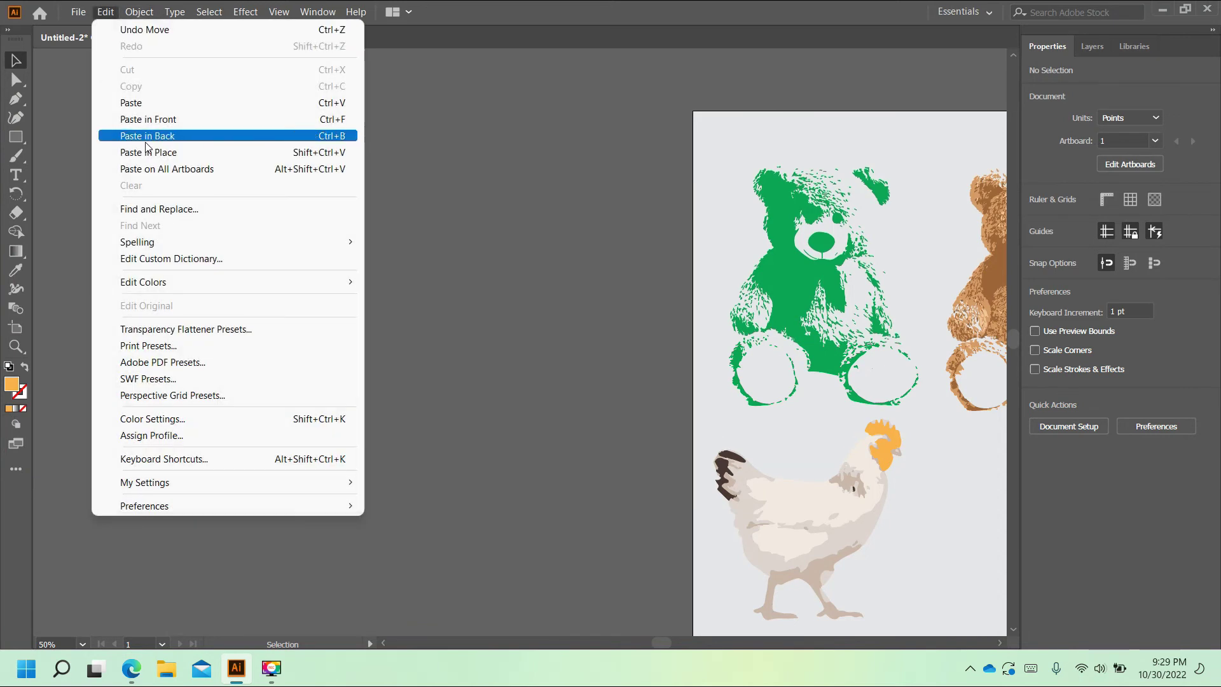
click(136, 103)
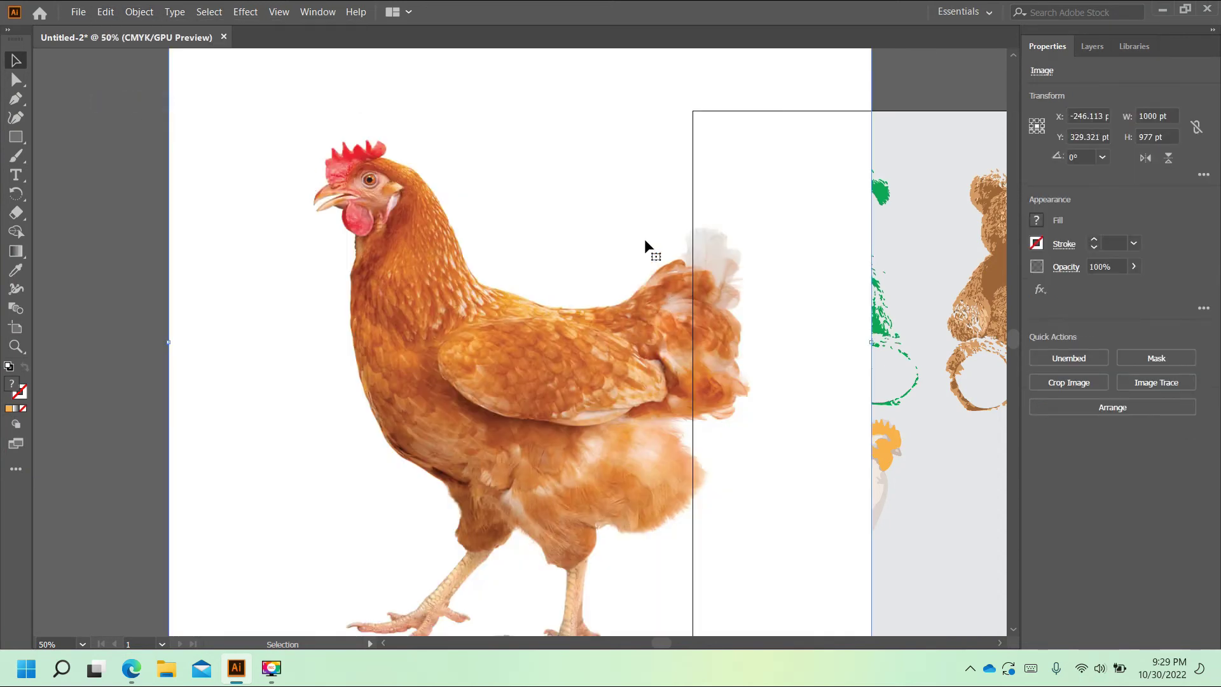
drag(337, 197, 337, 191)
scroll(261, 158, up, 3)
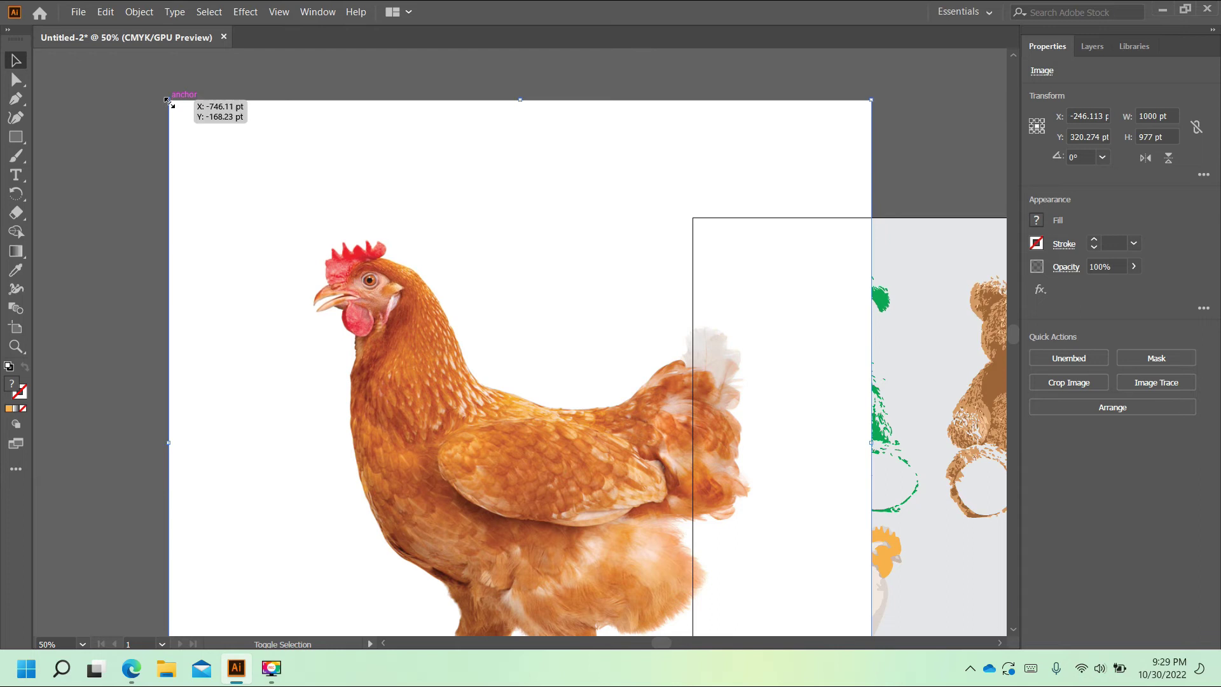
drag(167, 101, 499, 422)
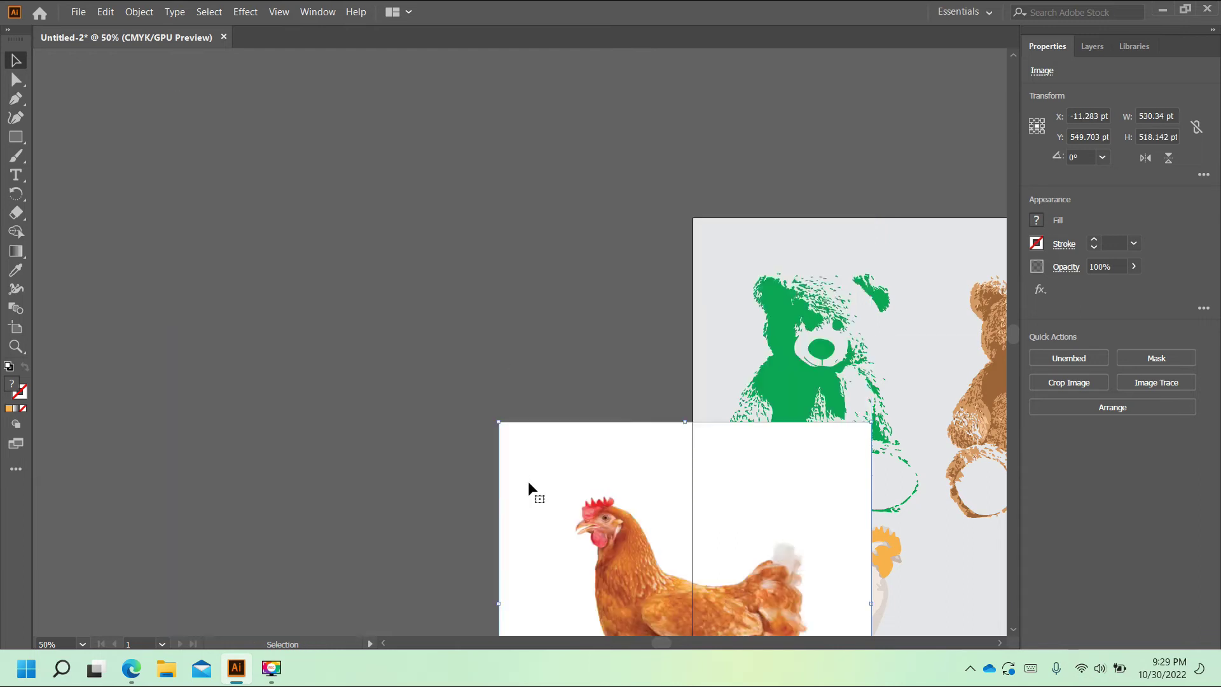
mouse_move(531, 491)
mouse_down()
mouse_move(243, 299)
mouse_move(208, 259)
mouse_up()
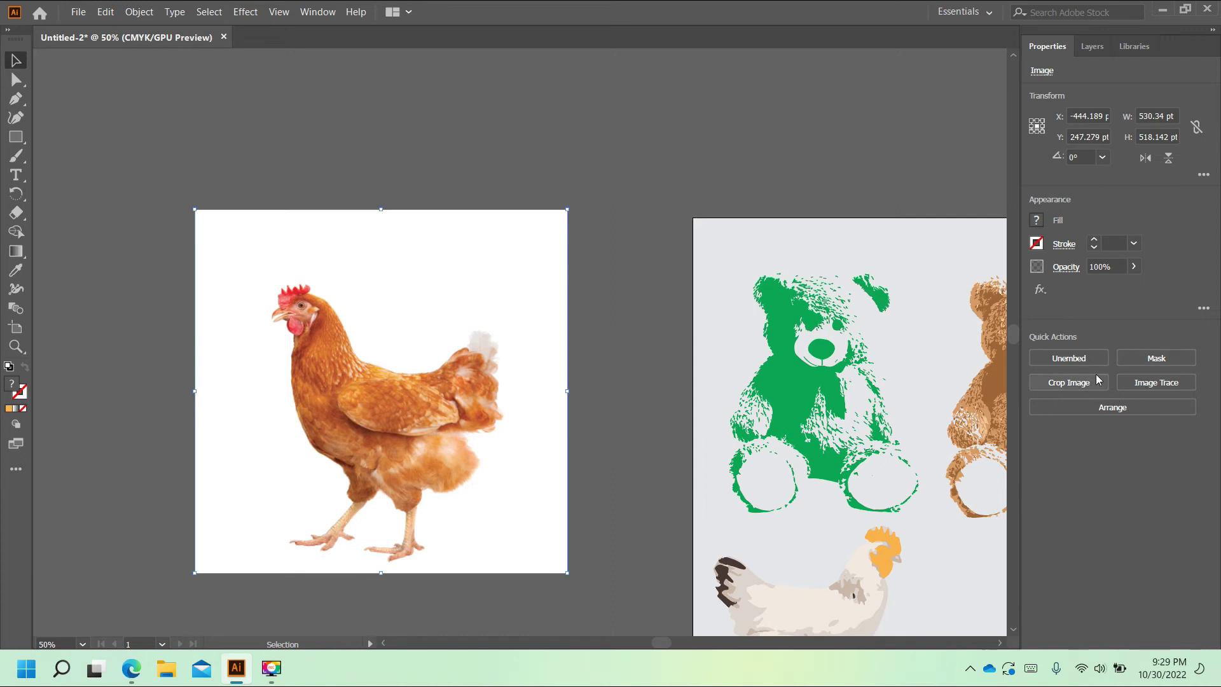
click(1151, 385)
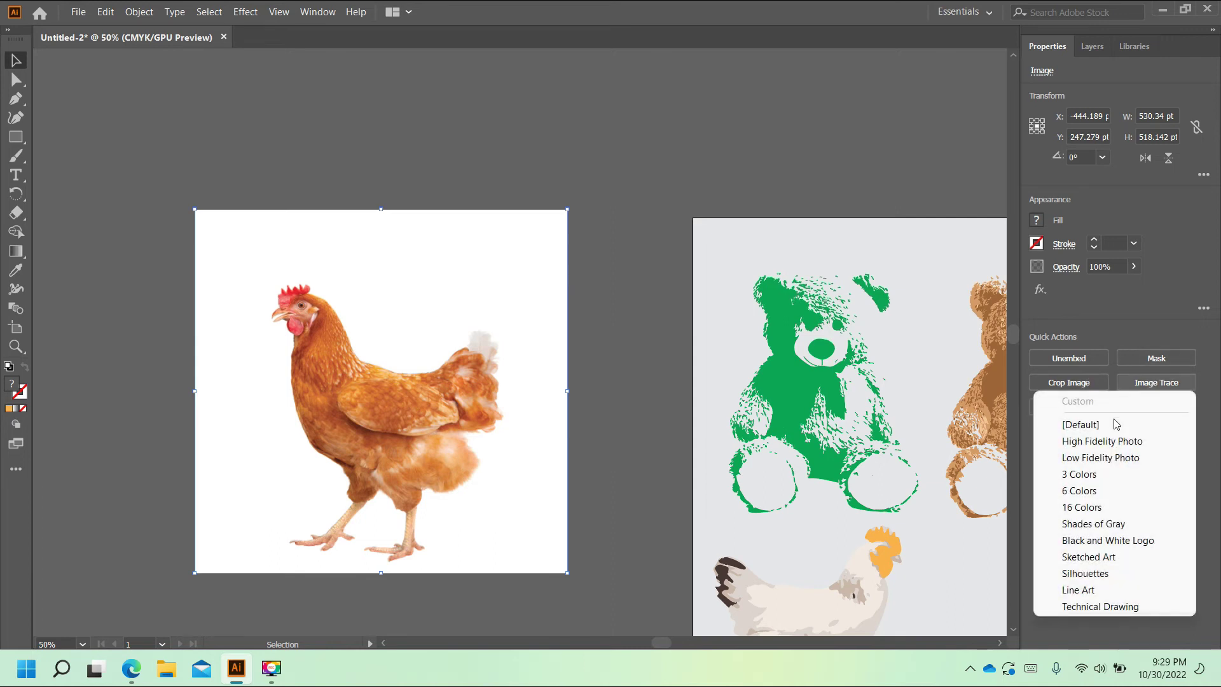
click(1082, 488)
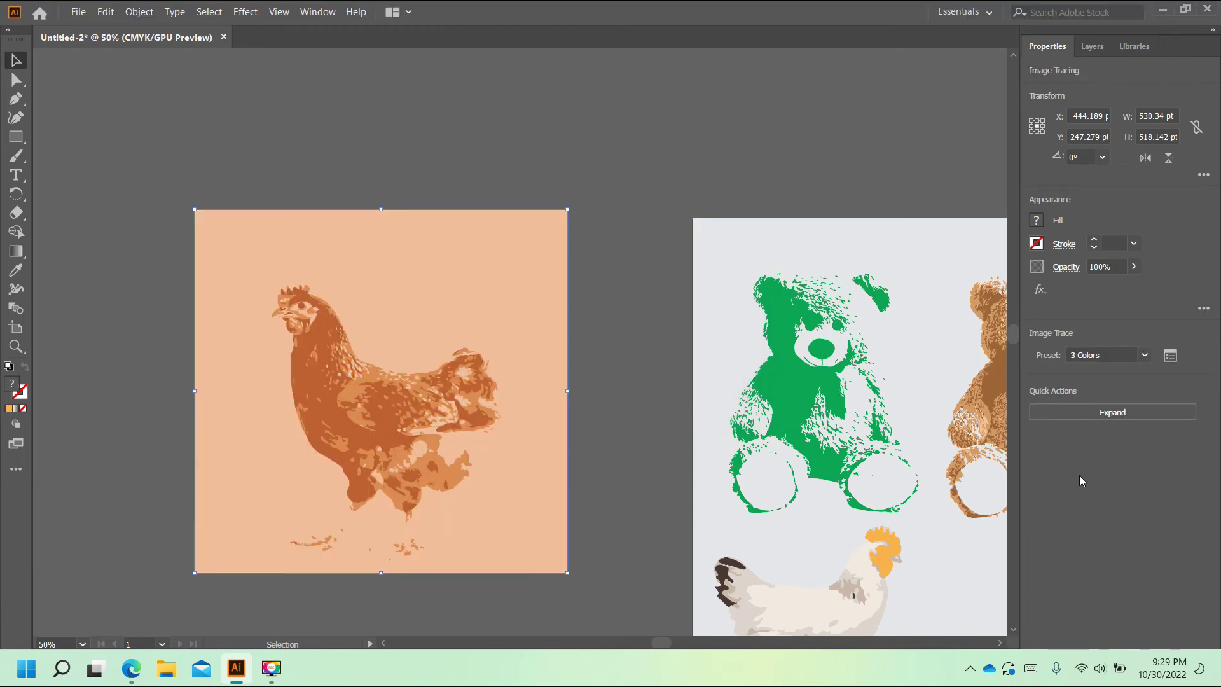
- Expand and ungroup the hen trace, then delete its peach background
click(1138, 412)
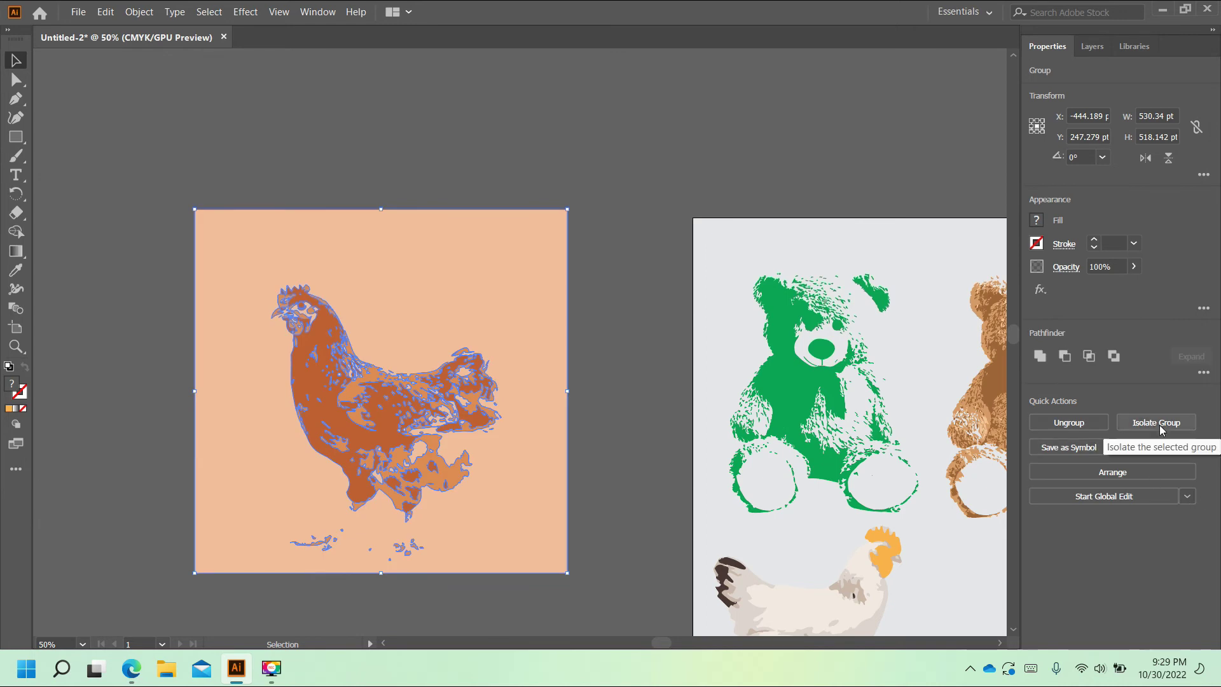
click(1070, 424)
click(625, 345)
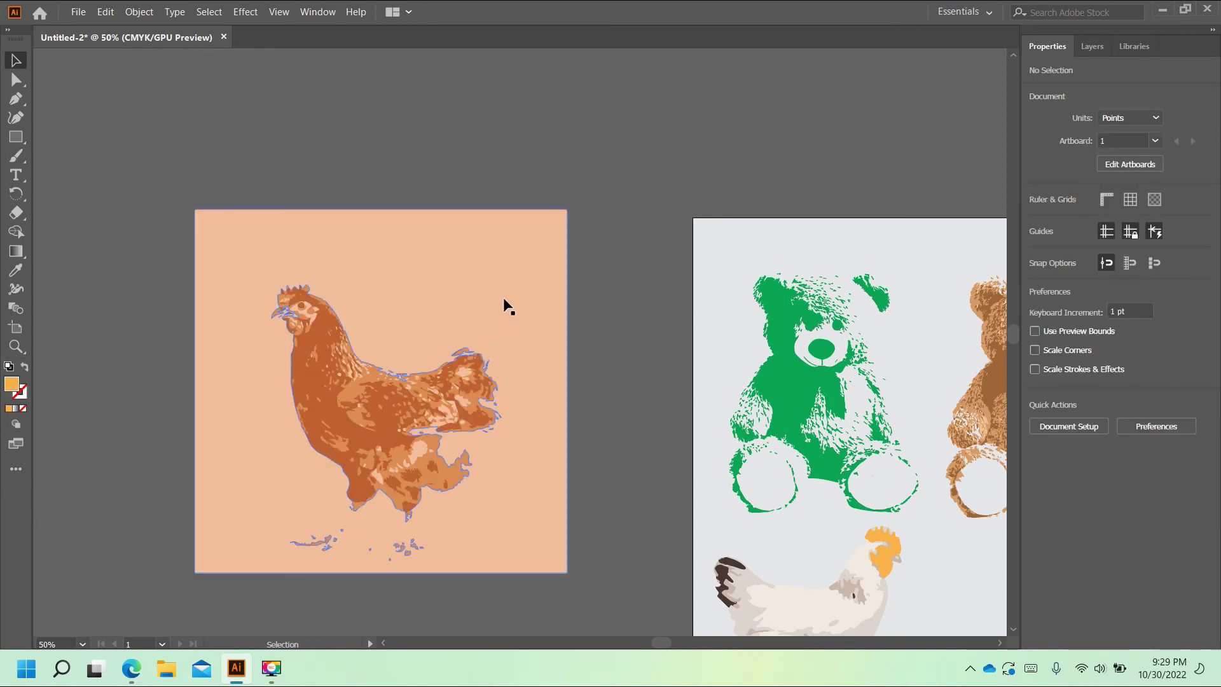
click(519, 288)
key(Delete)
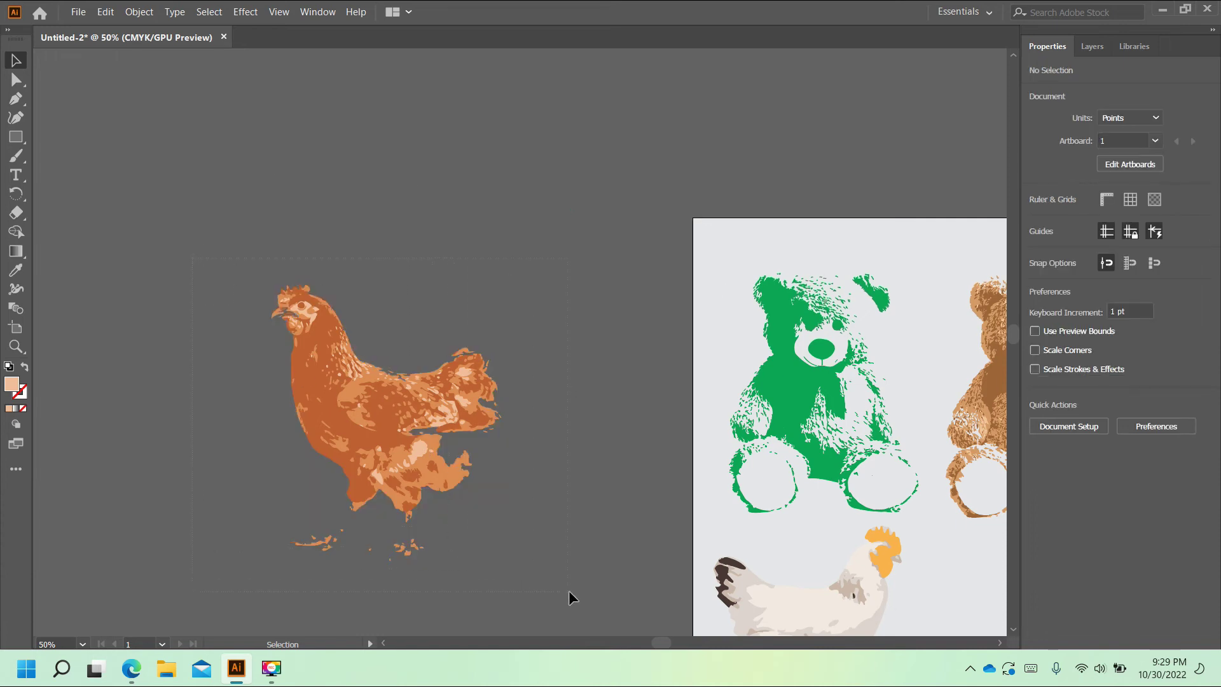
- Group the hen's remaining shapes and drag the group toward the artboard
drag(568, 590, 489, 458)
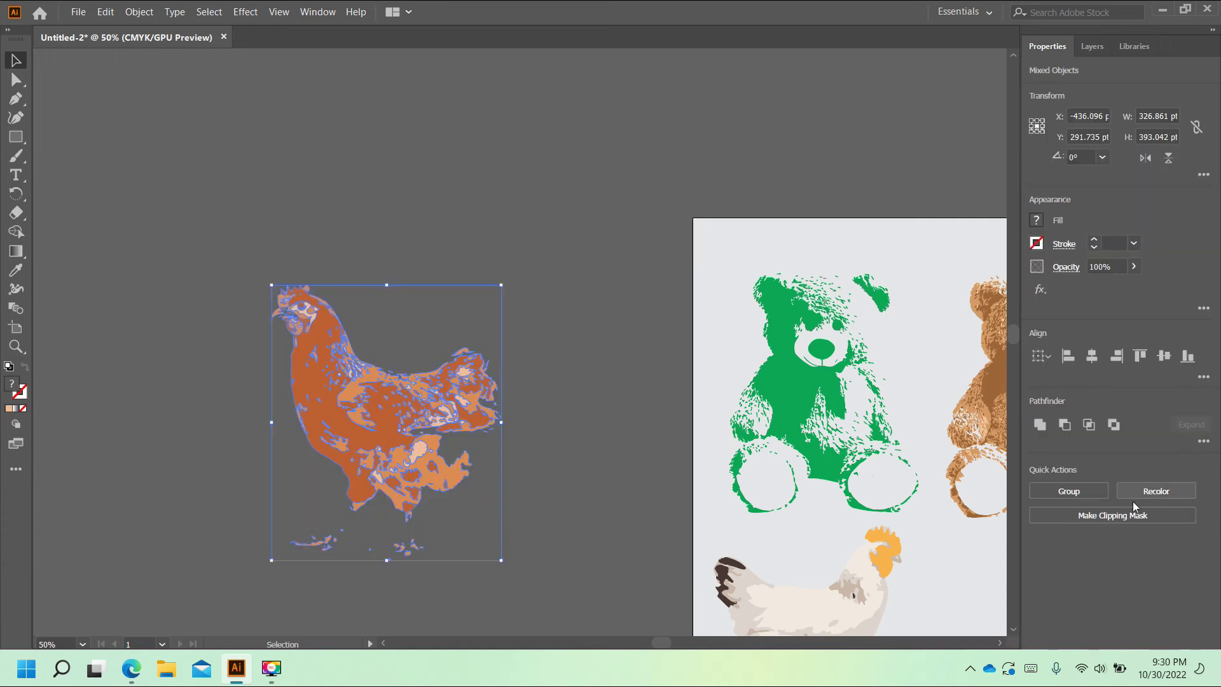
right_click(376, 405)
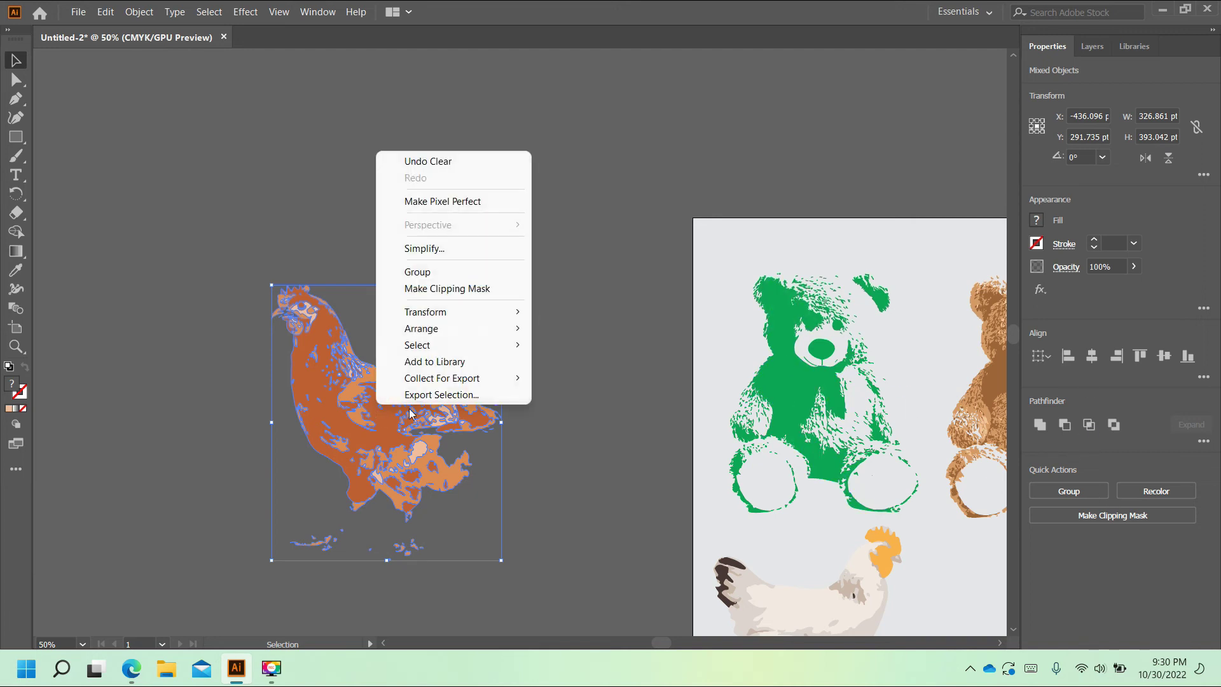
click(431, 274)
click(548, 449)
scroll(500, 353, down, 1)
drag(385, 405, 598, 468)
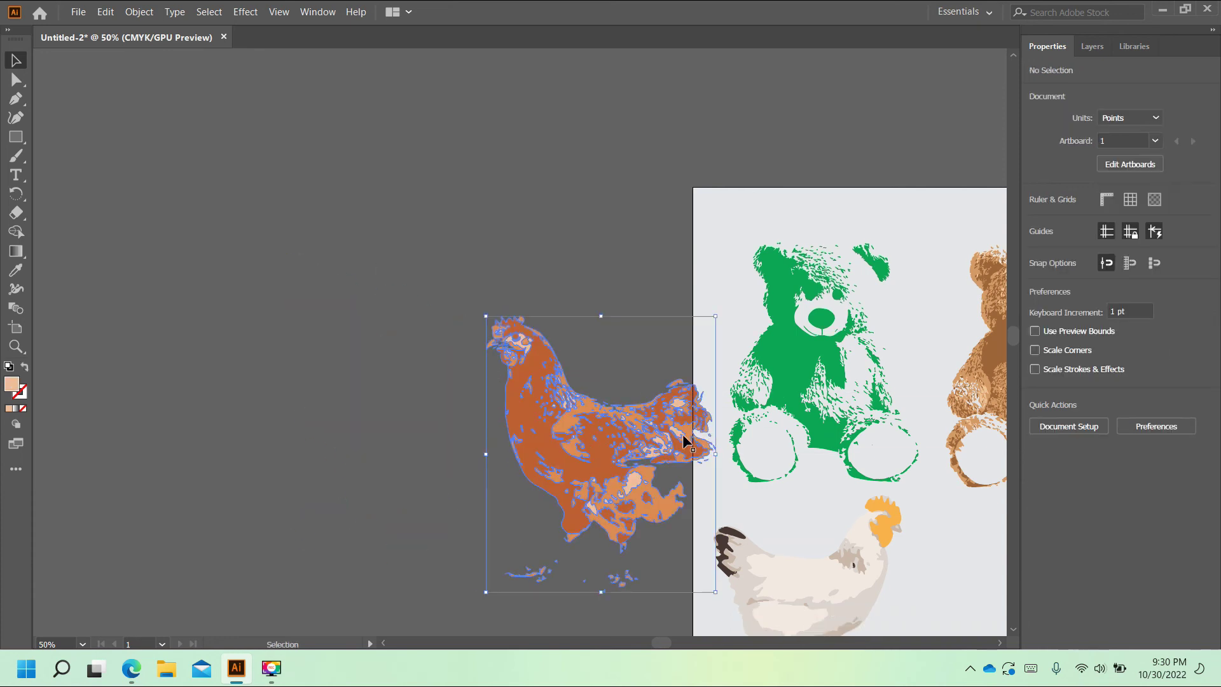
- Place the orange hen lower right at 224 × 288 pt and shift the white chicken beside it
mouse_move(873, 515)
mouse_down()
mouse_move(534, 384)
mouse_move(559, 327)
mouse_move(584, 332)
mouse_move(529, 379)
mouse_up()
drag(218, 312, 849, 470)
key(Caps_Lock)
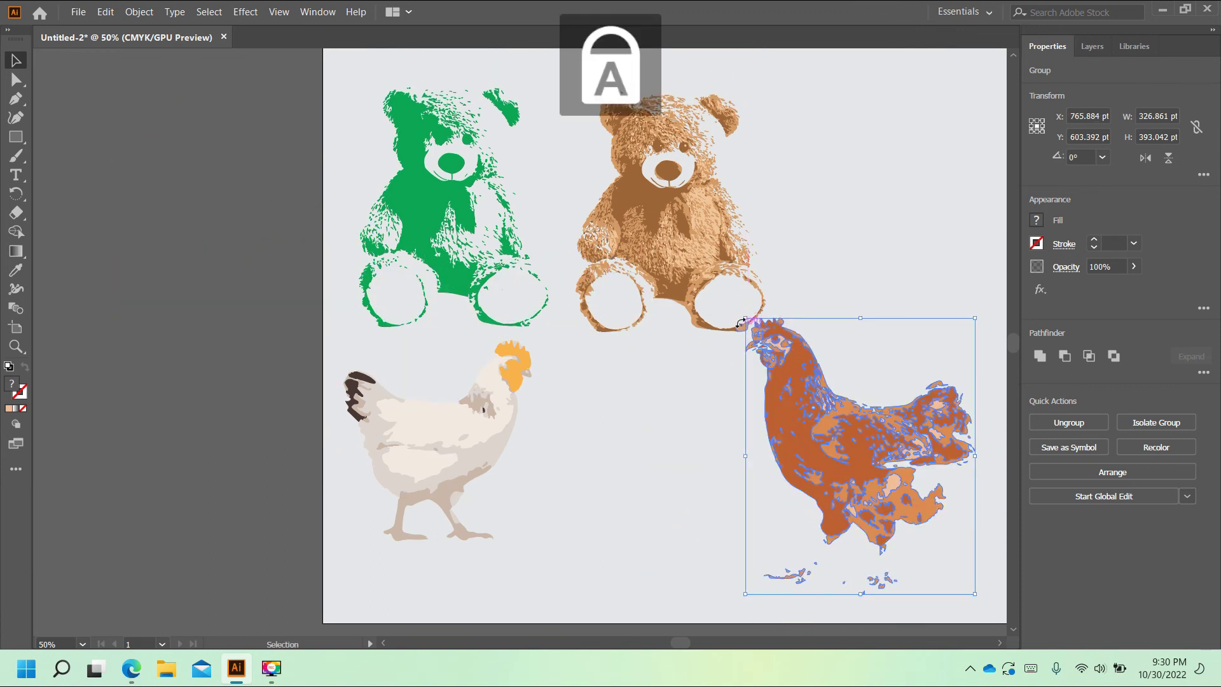
mouse_move(746, 318)
mouse_down()
mouse_move(850, 398)
mouse_move(655, 407)
mouse_up()
drag(220, 432, 314, 473)
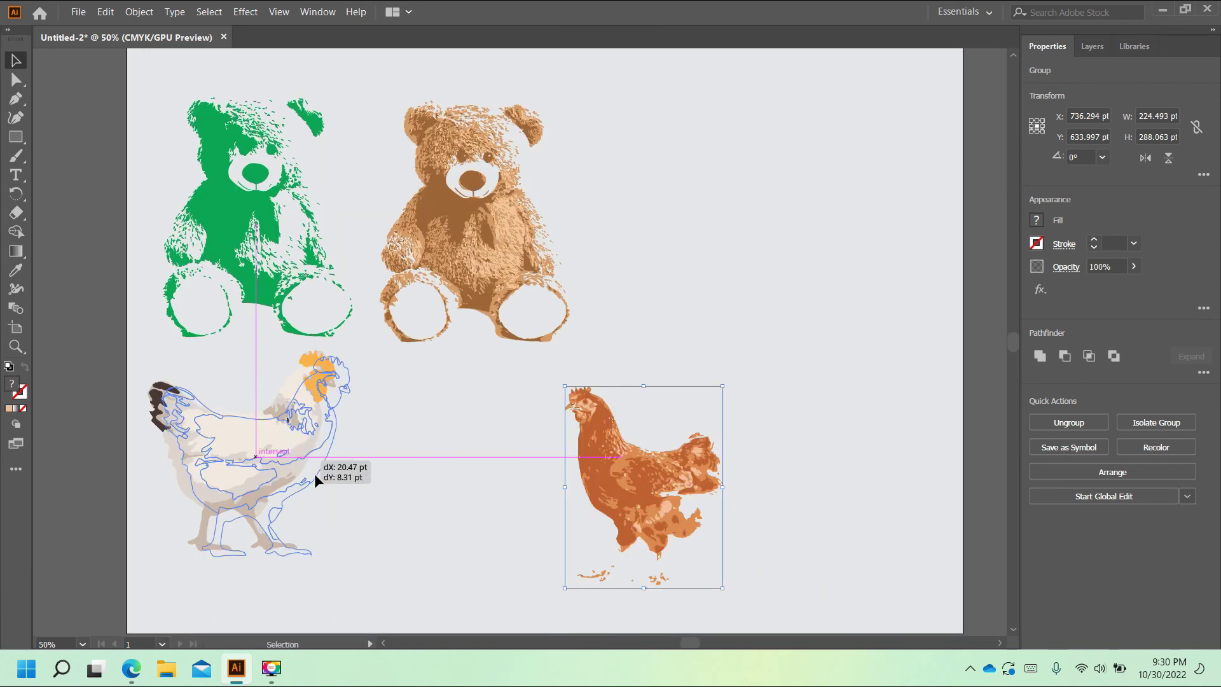
drag(650, 485, 688, 484)
- Shift the brown bear and the green bear right to even the grid
drag(513, 282, 711, 264)
click(861, 299)
drag(276, 251, 391, 251)
click(777, 366)
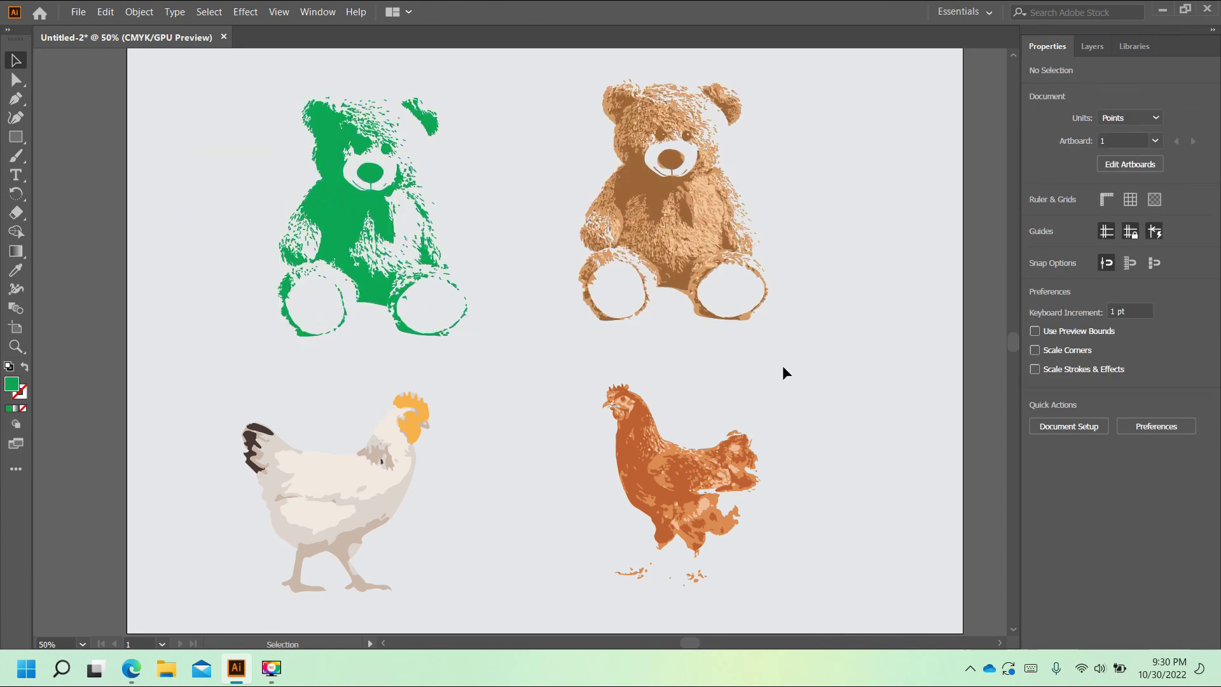
- Zoom out to 33.33% and pan so the whole artboard is centred
key(ctrl+minus)
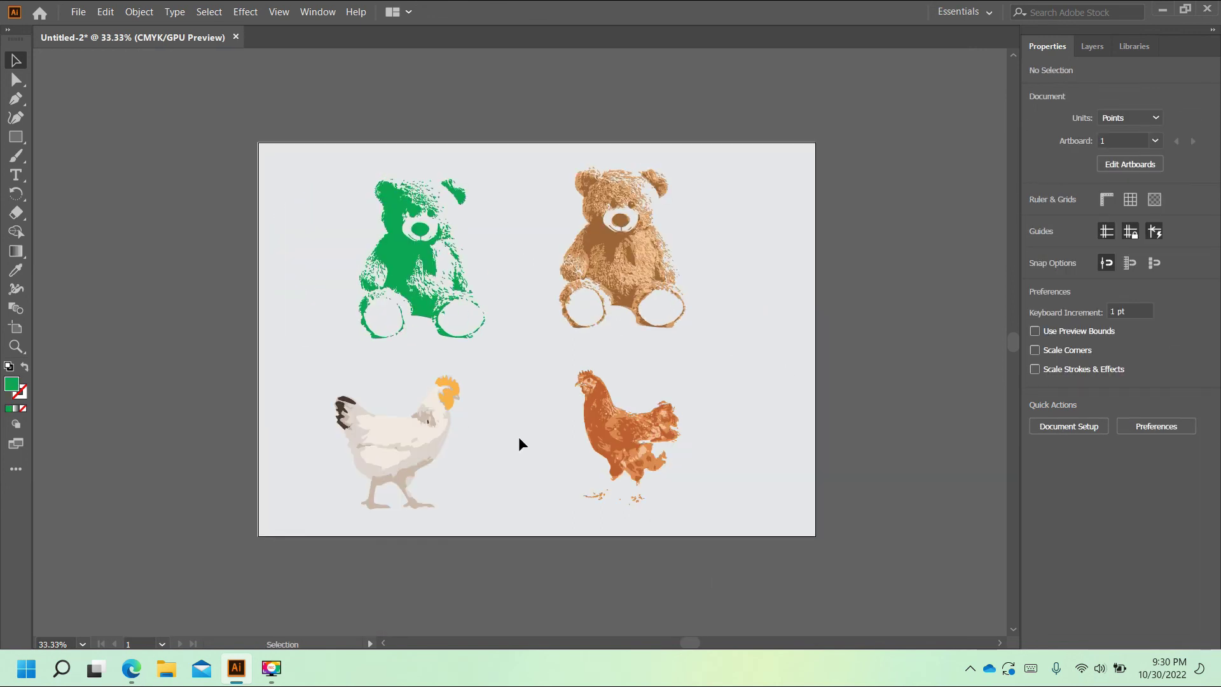
drag(739, 412, 738, 443)
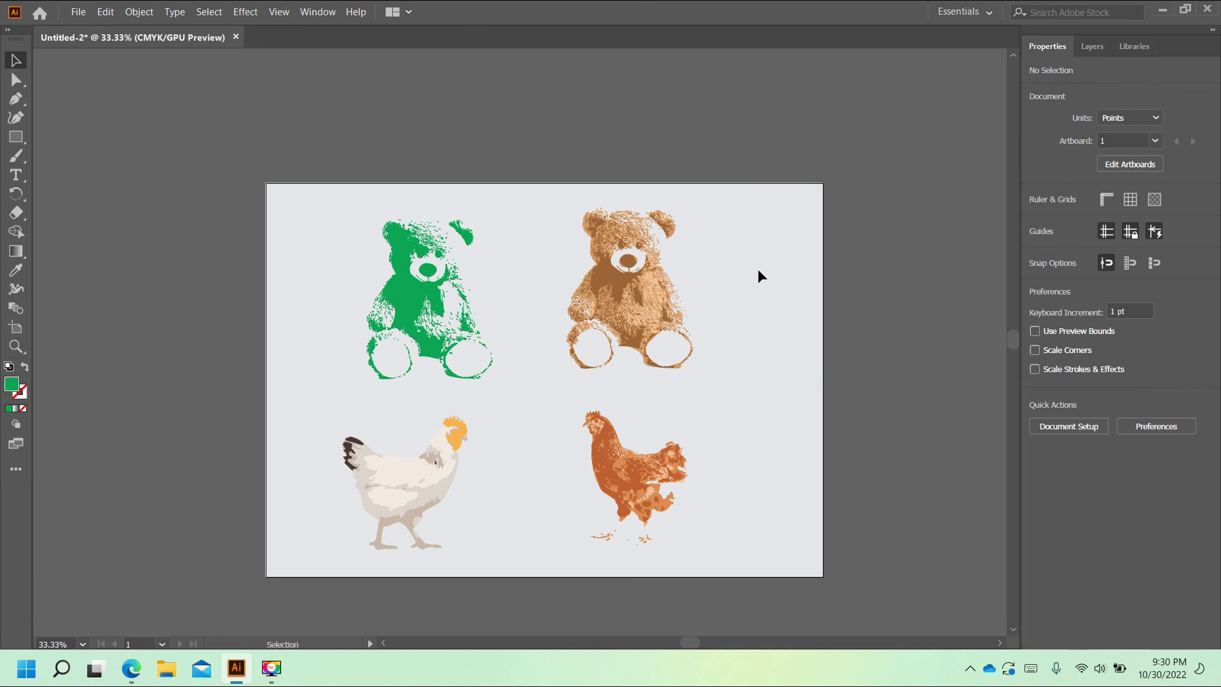